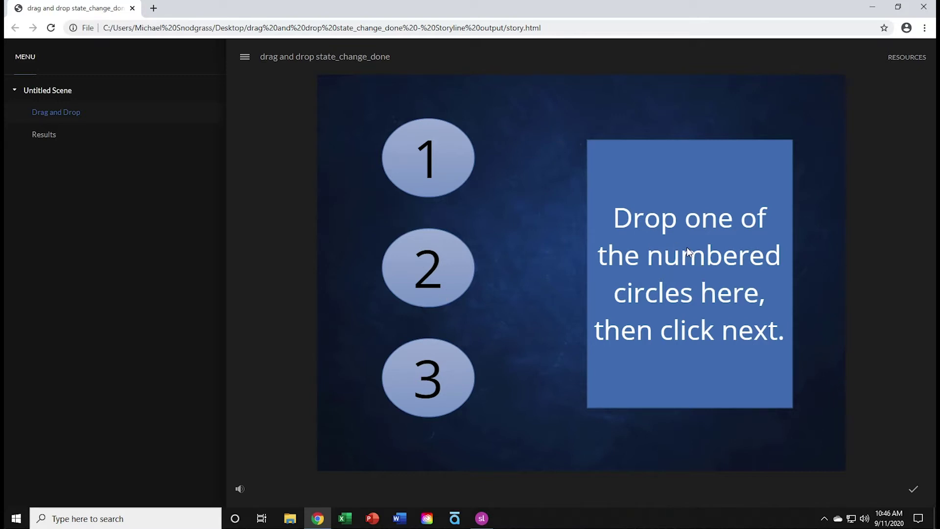
- Drop circle 3 onto the blue box and confirm the Results slide reports 3
left_click(60, 137)
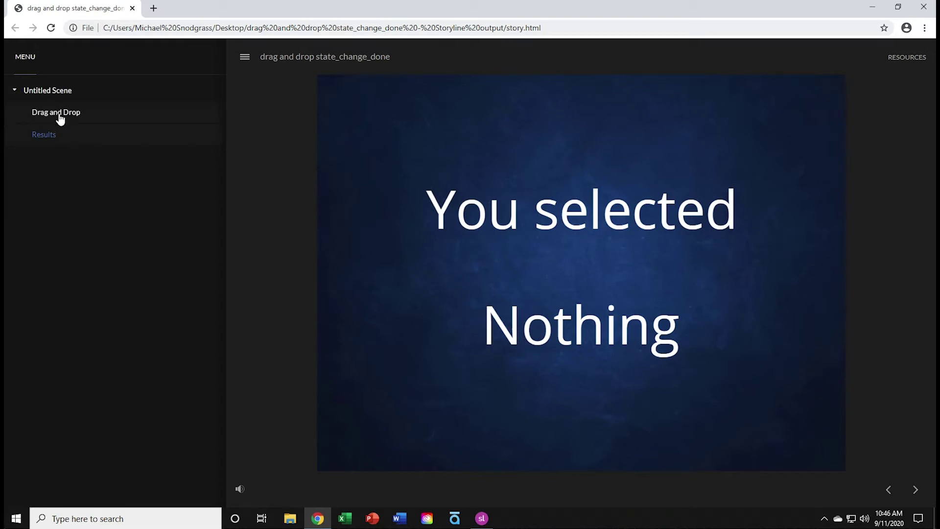
left_click(60, 116)
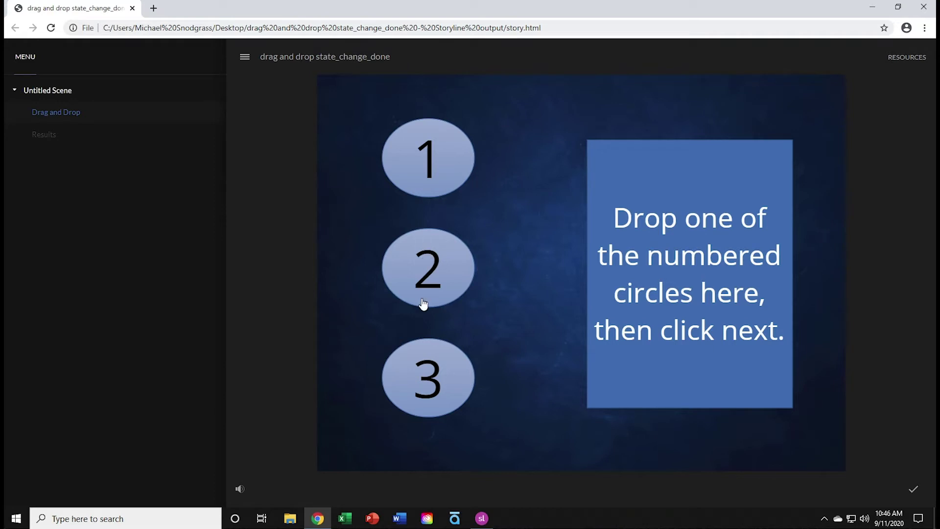
left_click_drag(426, 380, 699, 280)
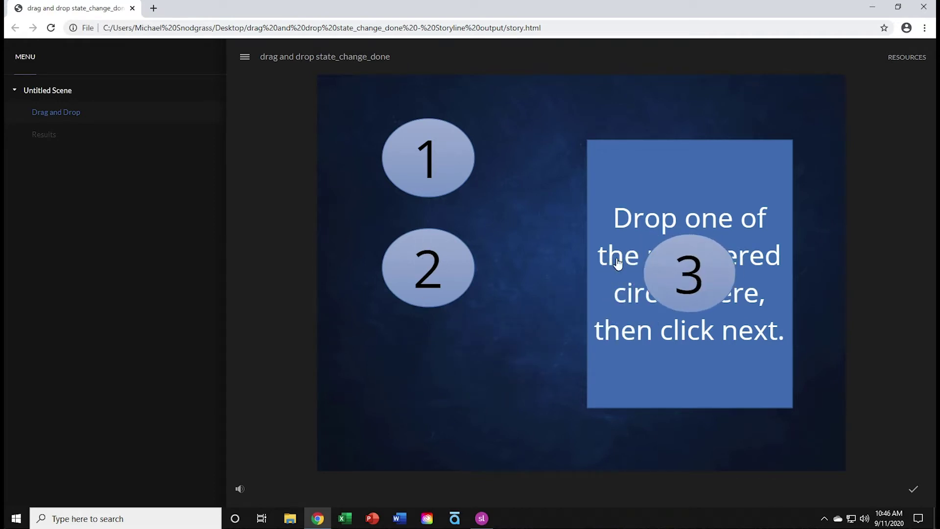
left_click(51, 138)
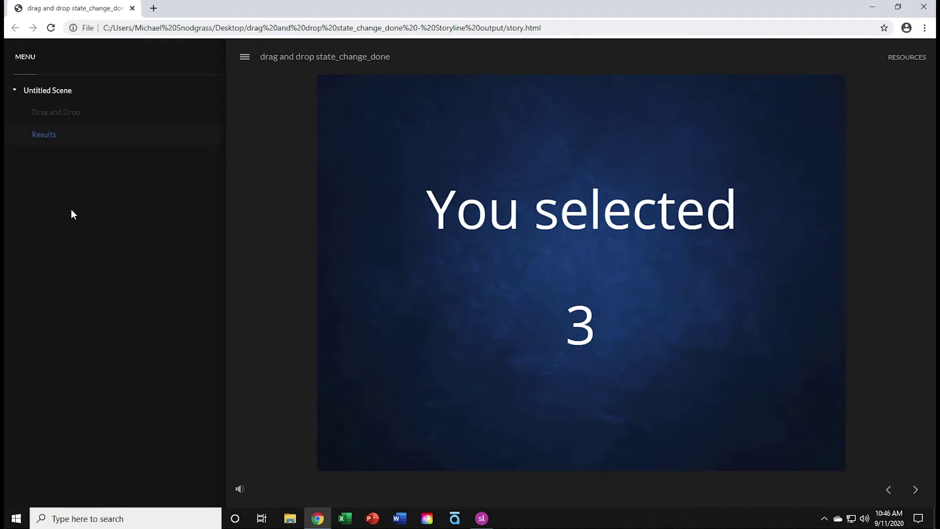
- Drop circle 1 instead, confirm Results reports 1, and return to Storyline
left_click(64, 114)
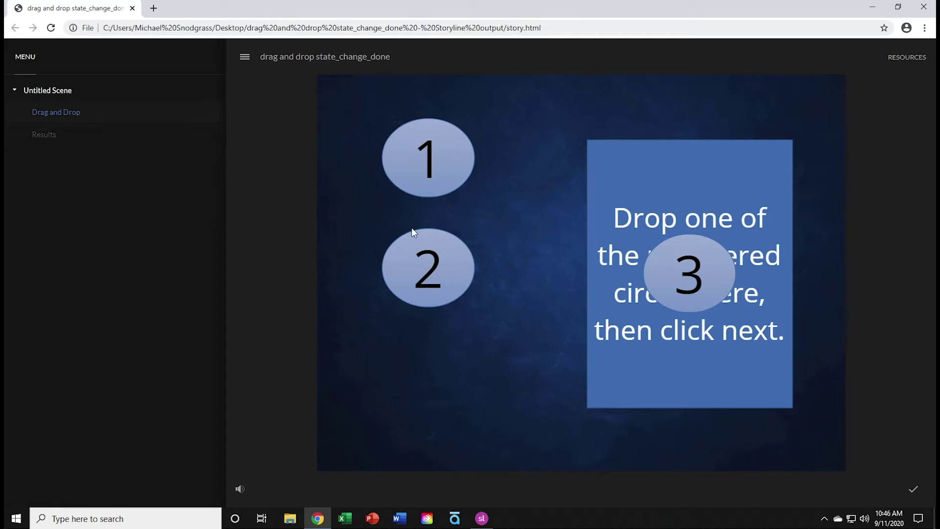
left_click_drag(426, 168, 685, 281)
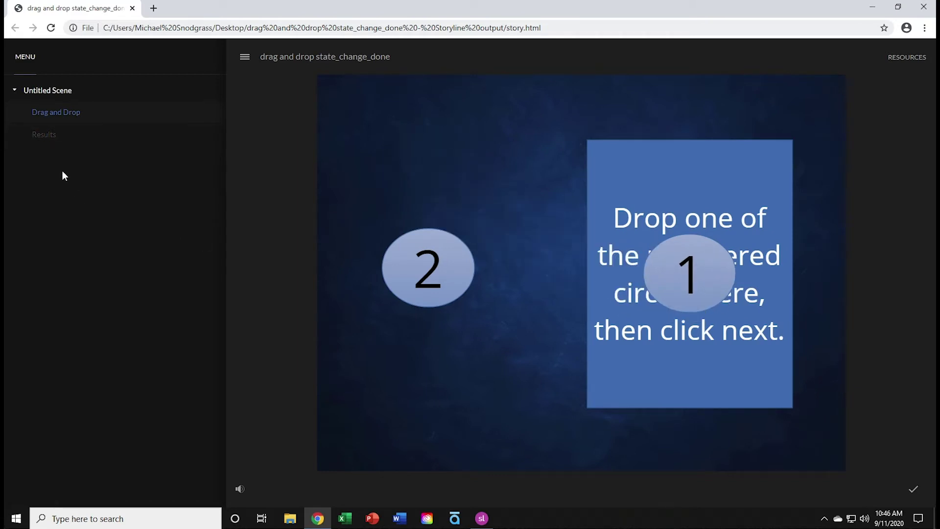
left_click(53, 139)
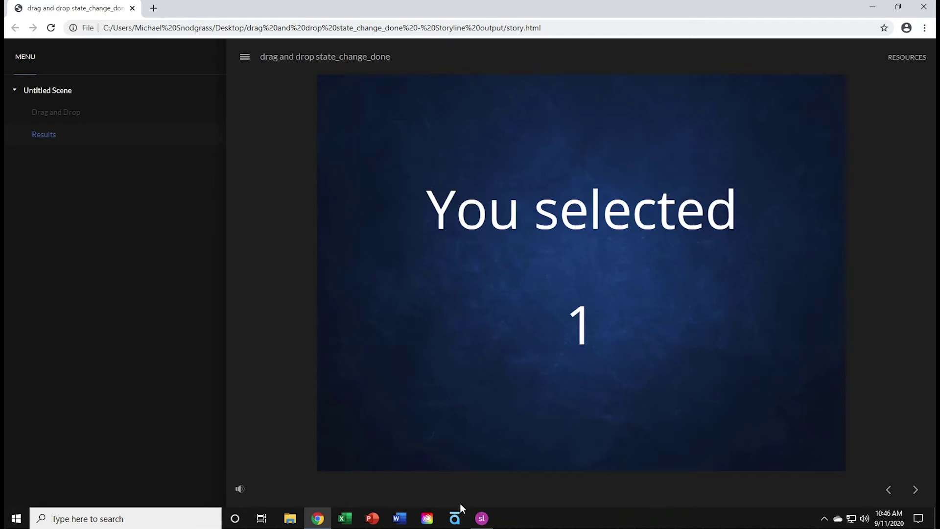
left_click(481, 518)
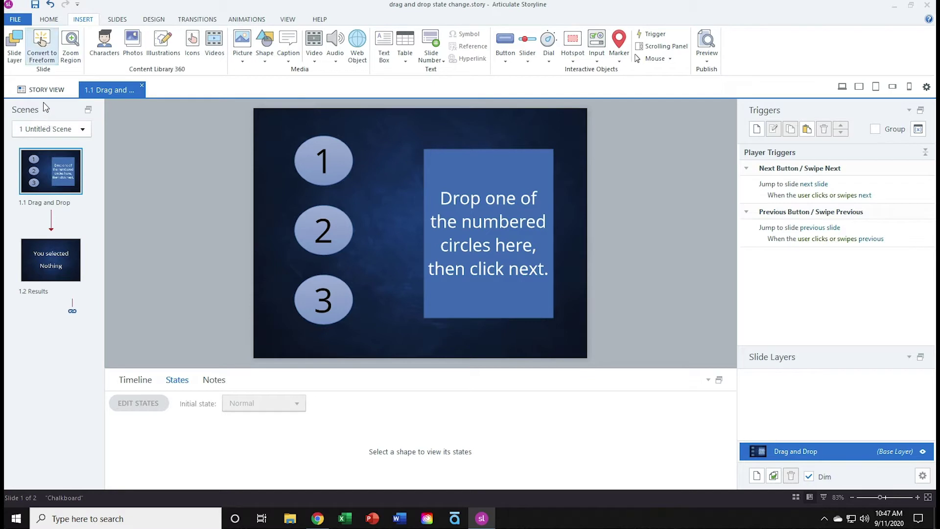
- Convert slide 1.1 into a freeform Drag and Drop question
left_click(43, 44)
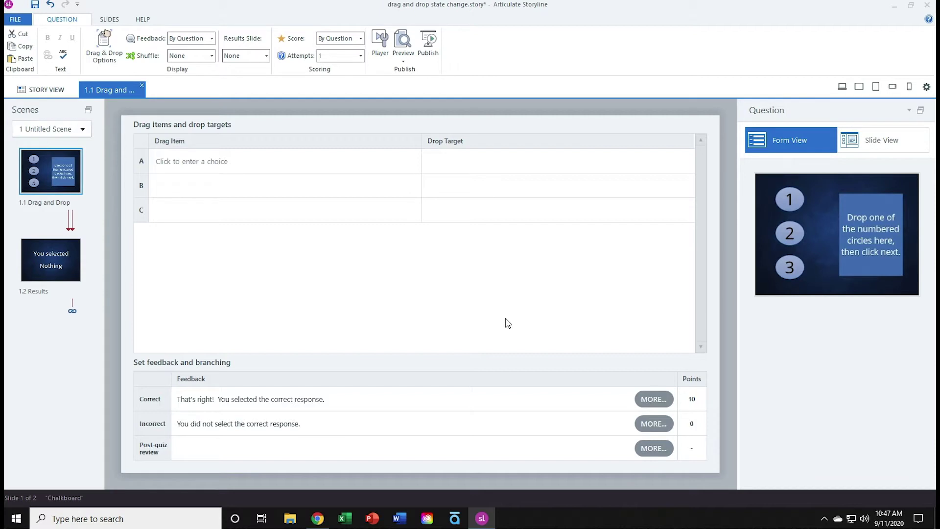
- Assign Oval1, Oval2 and Oval3 as the drag items for rows A, B and C
left_click(205, 161)
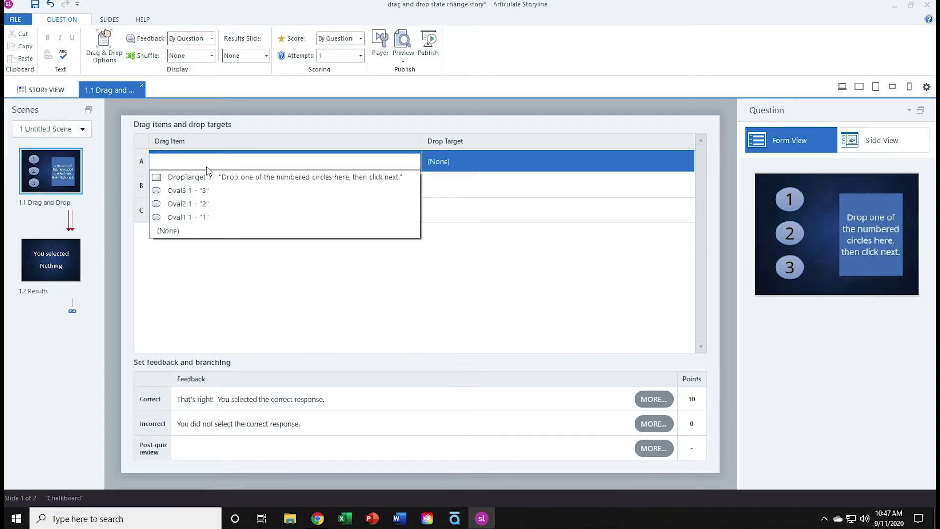
left_click(215, 217)
left_click(195, 188)
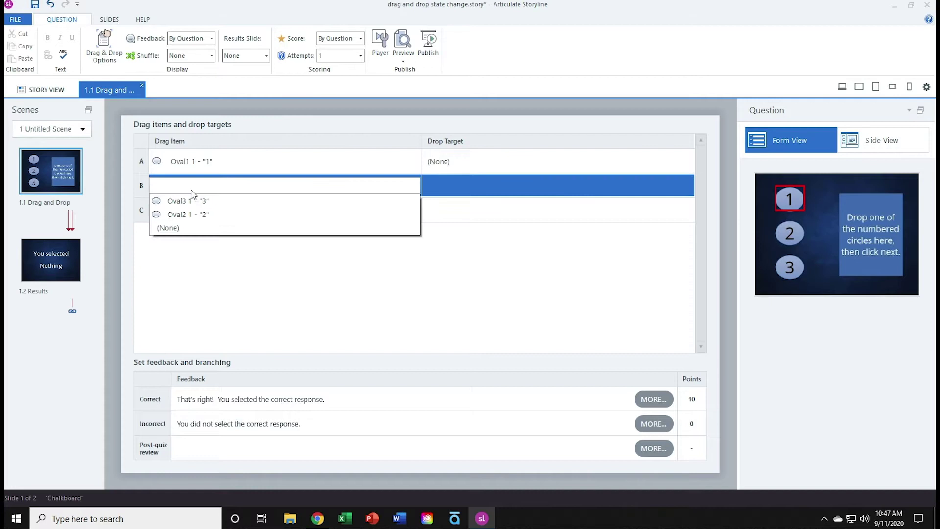
left_click(208, 228)
left_click(198, 215)
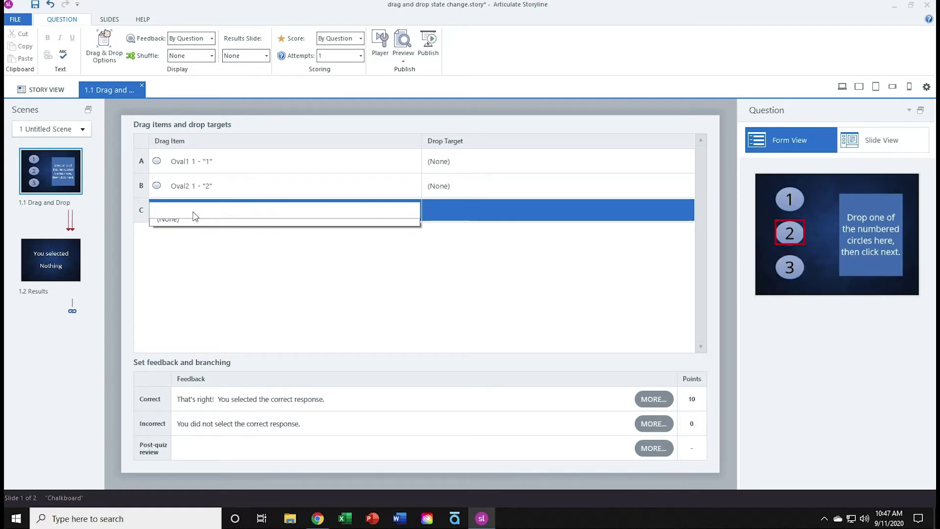
left_click(206, 239)
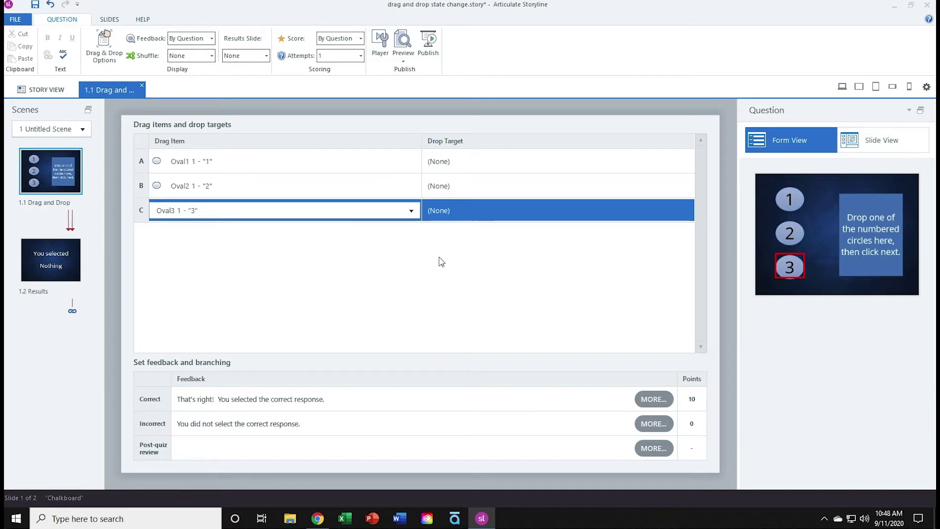
- Back in Slide View, add a Text project variable named dropCheck with an empty default
left_click(888, 150)
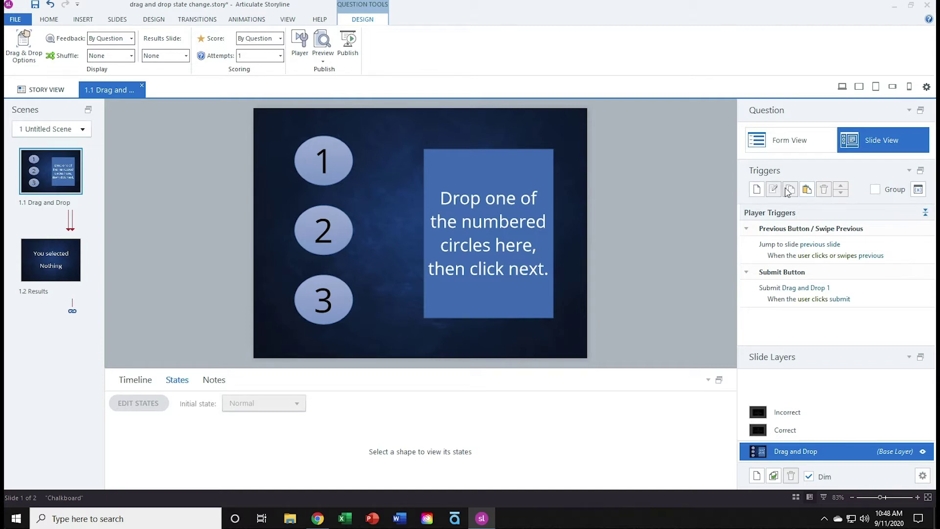
left_click(915, 191)
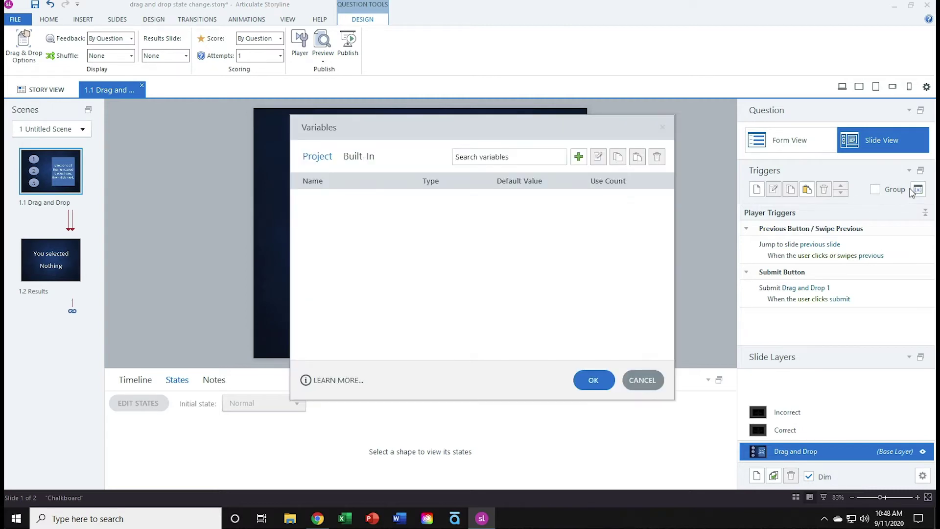
left_click(580, 157)
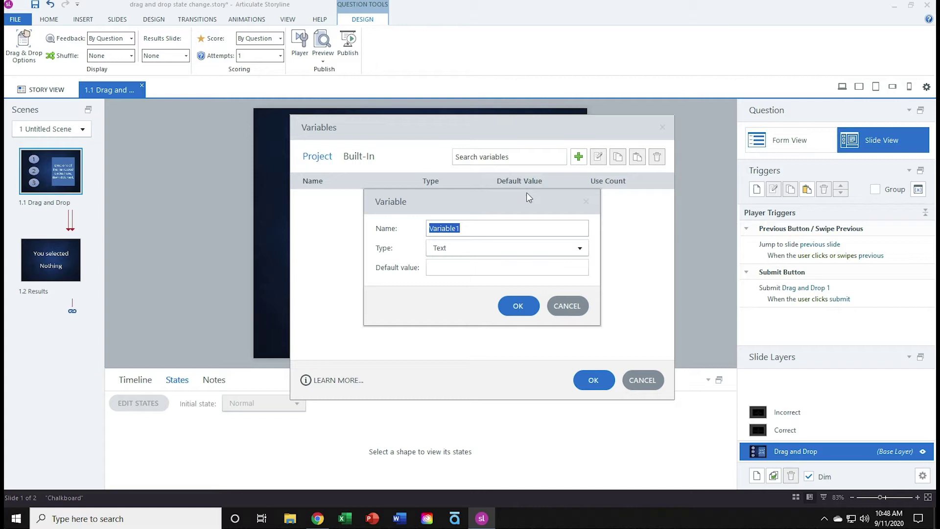
type("dropCheck")
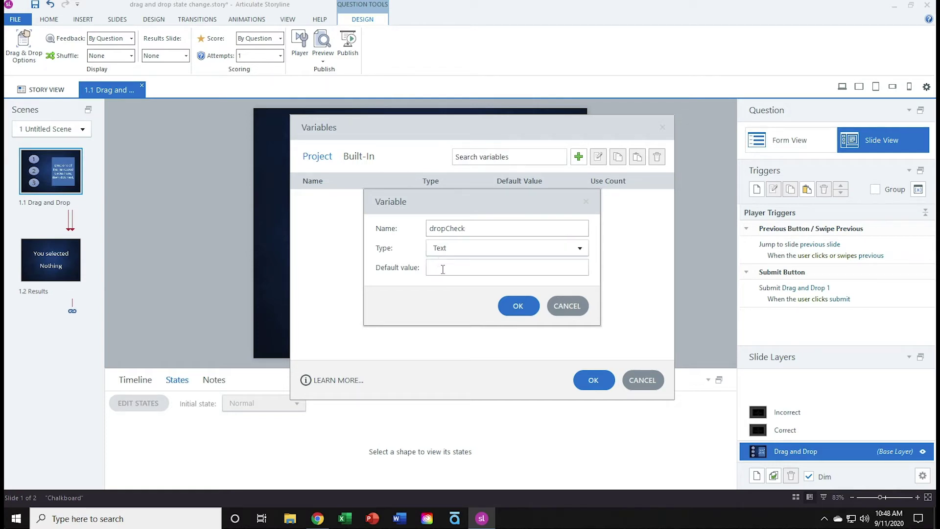
left_click(515, 307)
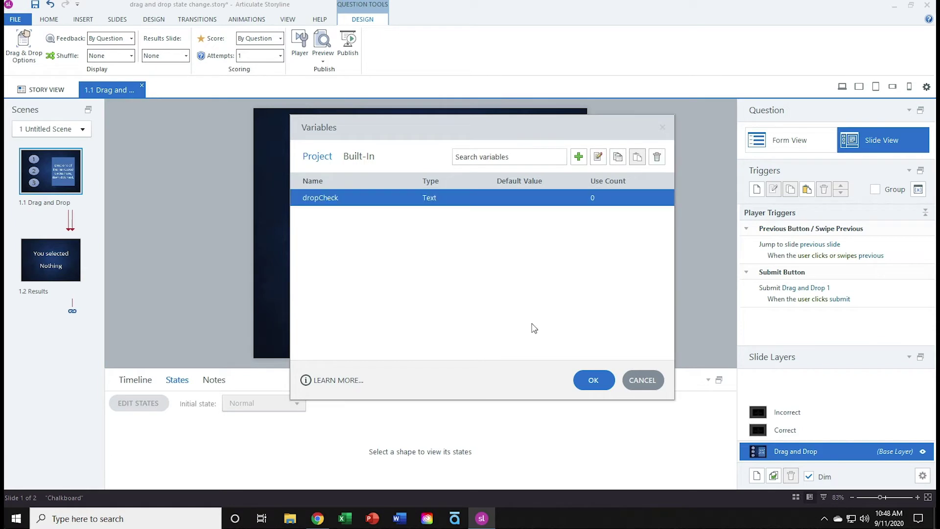
- Start a trigger on circle 1 (Oval1) that adjusts dropCheck to the value 1
left_click(592, 380)
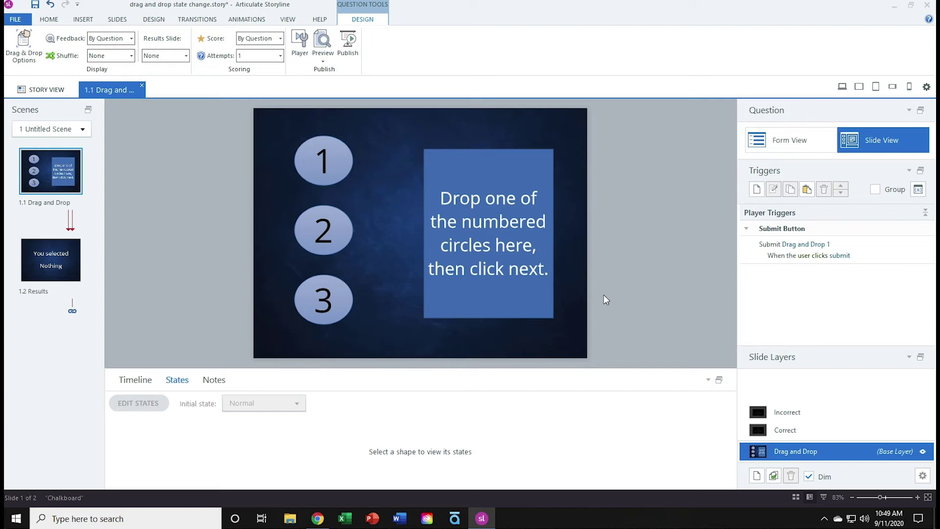
left_click(345, 157)
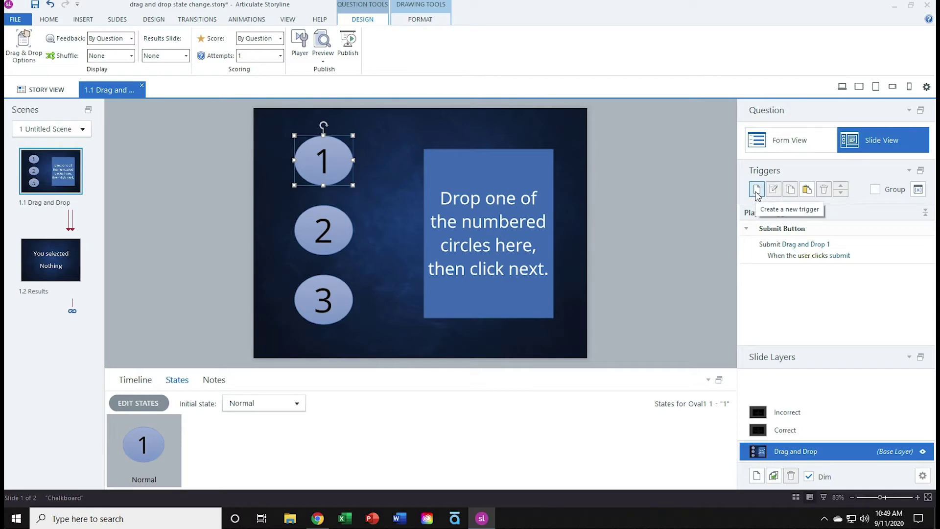
left_click(756, 189)
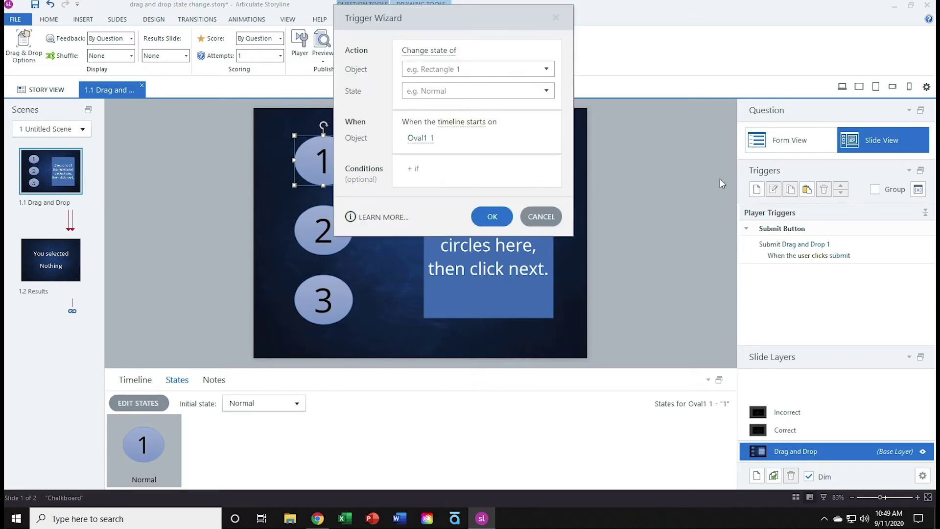
left_click(427, 56)
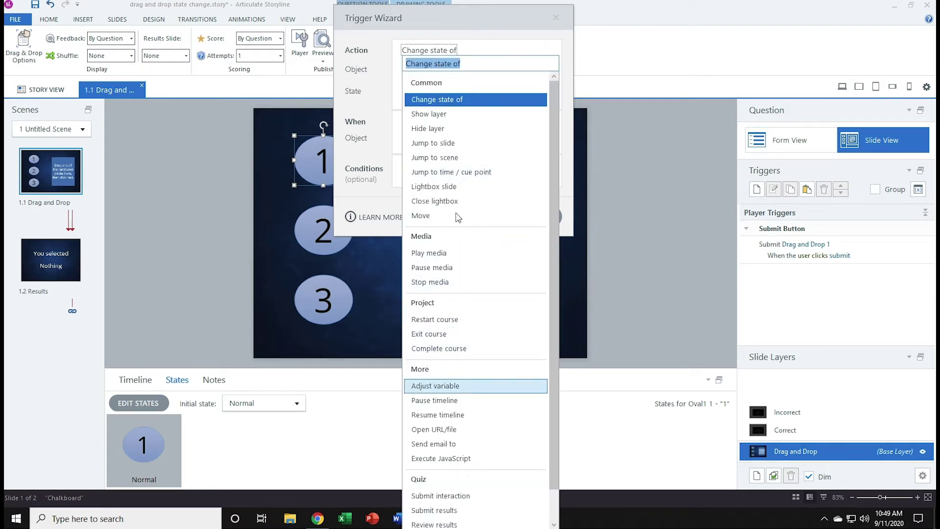
left_click(459, 387)
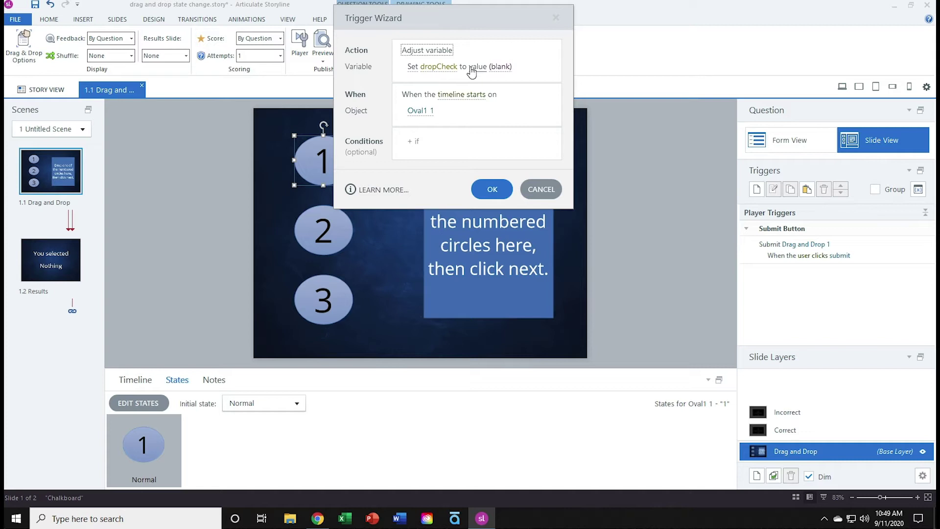
left_click(499, 67)
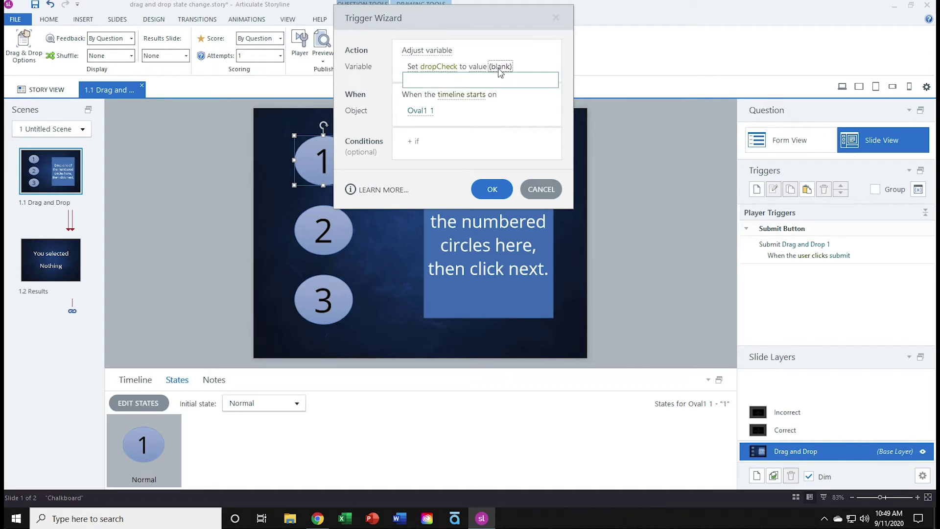
type("1")
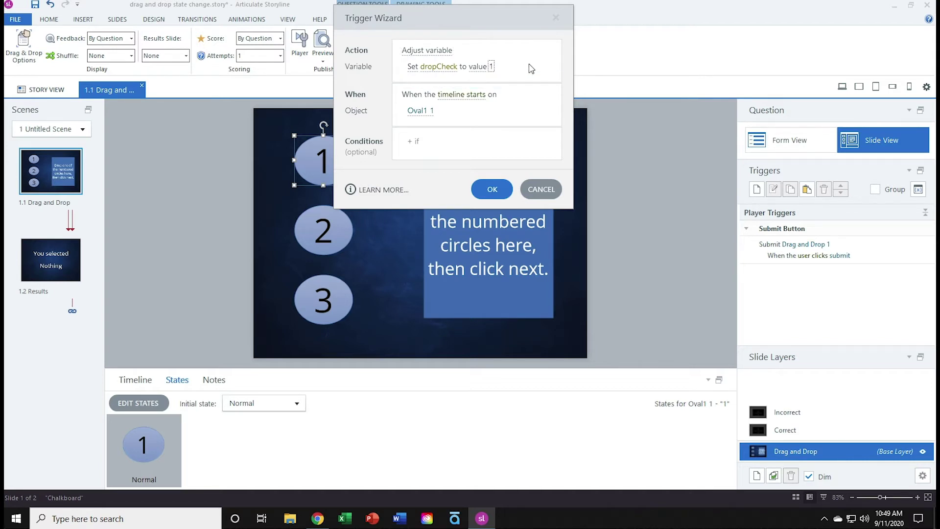
left_click(530, 67)
- Make the trigger fire when Oval1 is dropped on DropTarget 1, and save it
left_click(454, 104)
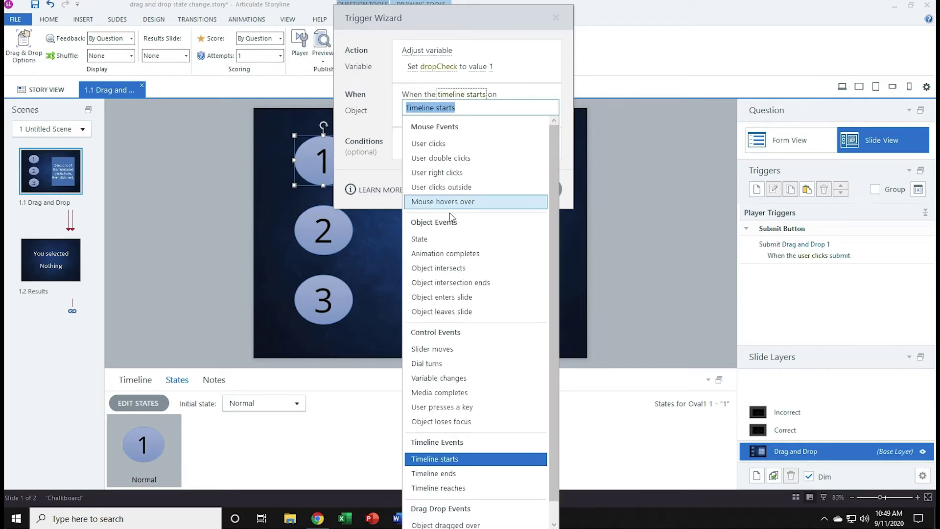
scroll(461, 323, "down", 1)
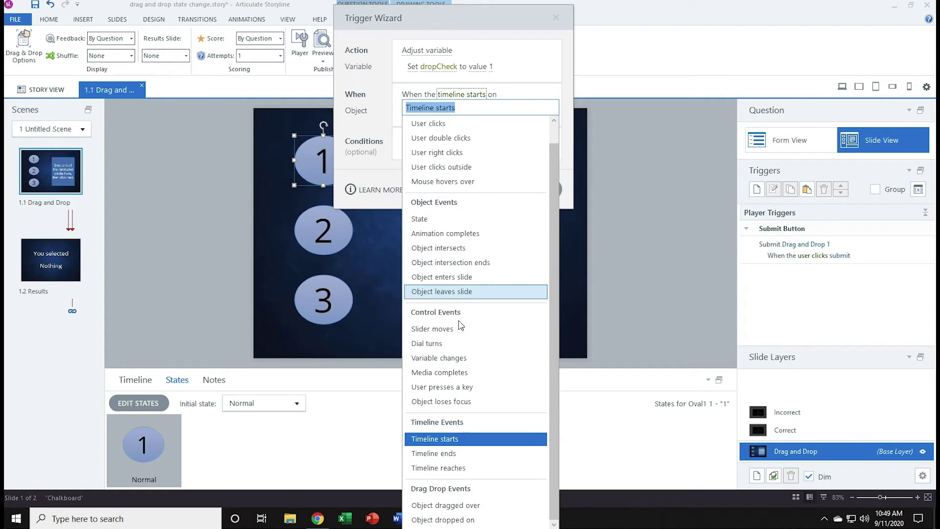
left_click(451, 519)
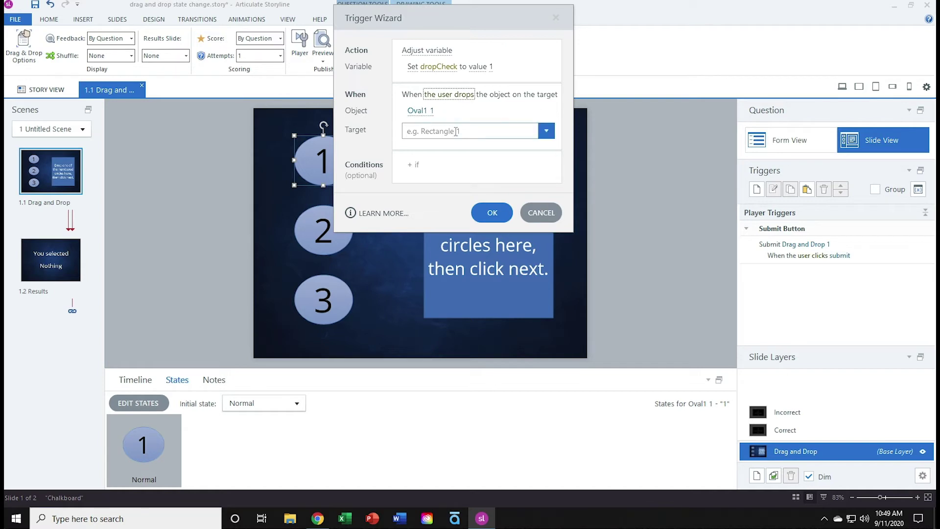
left_click(546, 131)
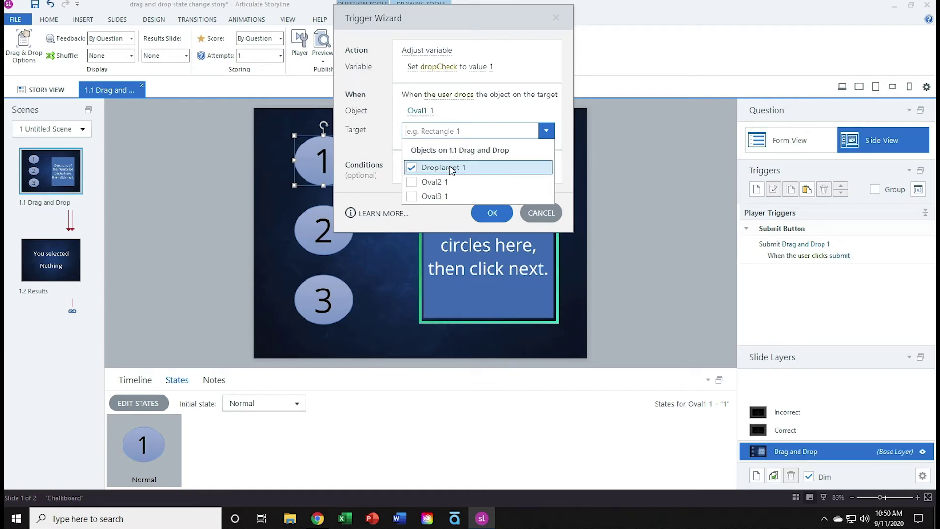
left_click(505, 112)
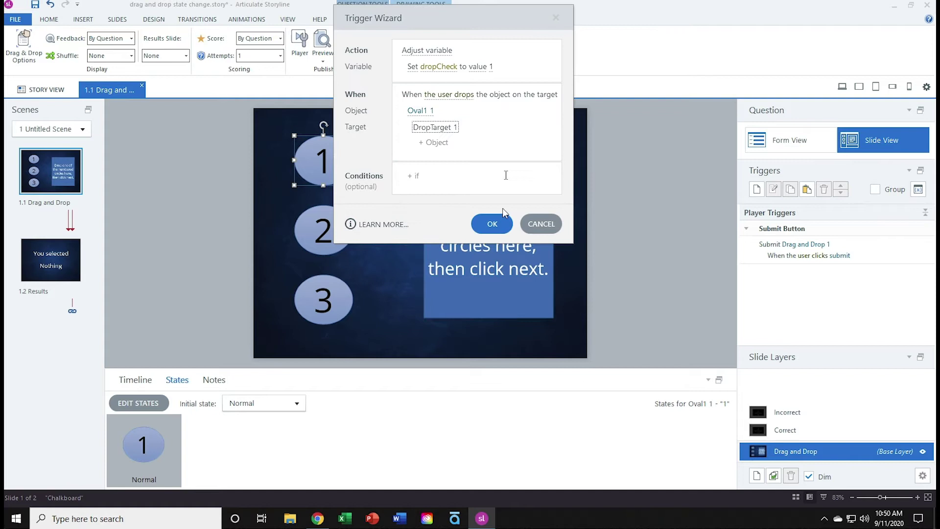
left_click(493, 225)
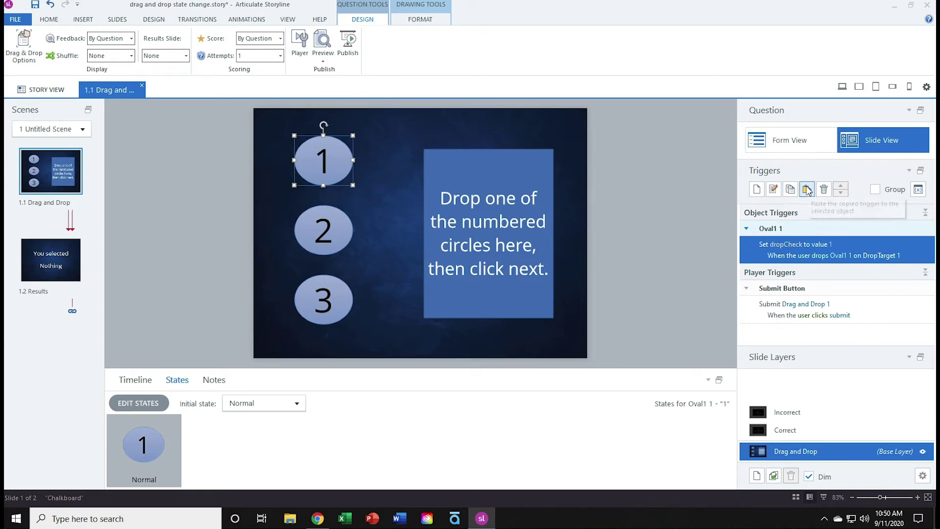
- Paste two copies of the trigger and make the first set dropCheck to 2 for Oval2 1
left_click(791, 190)
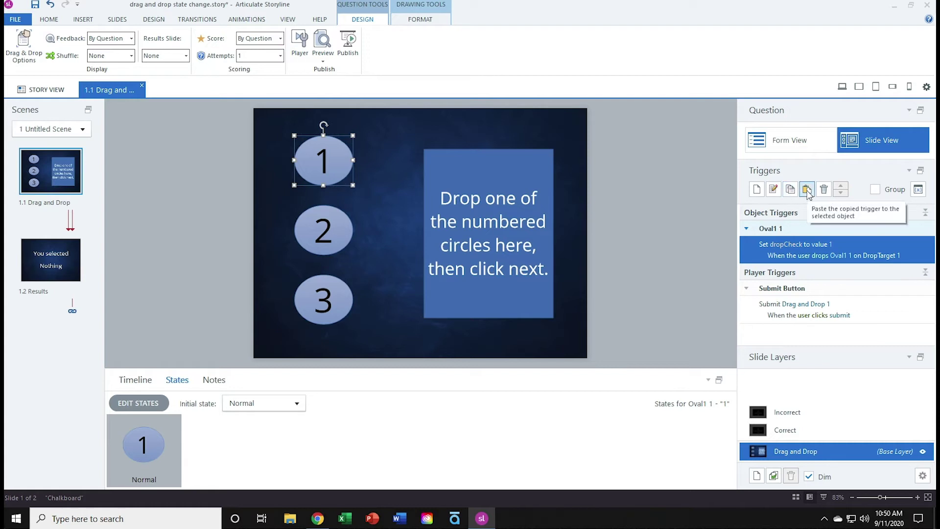
left_click(808, 191)
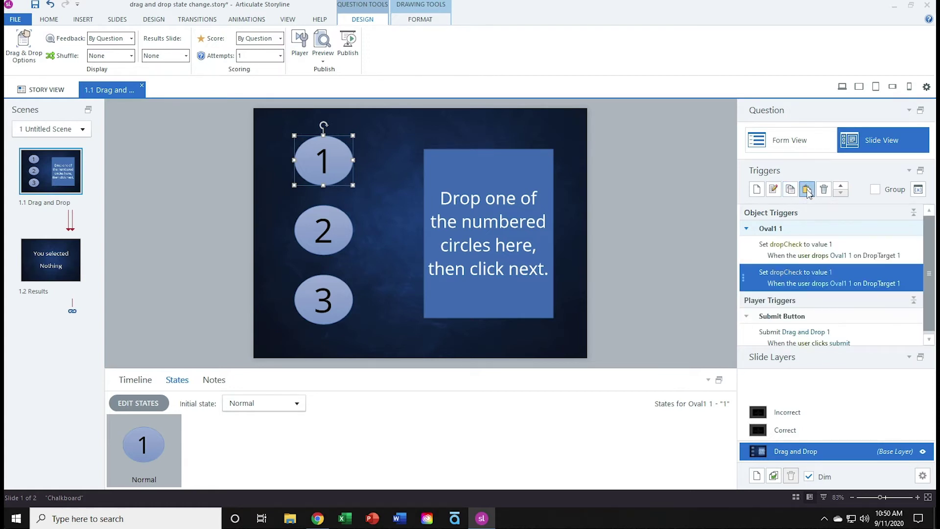
left_click(808, 191)
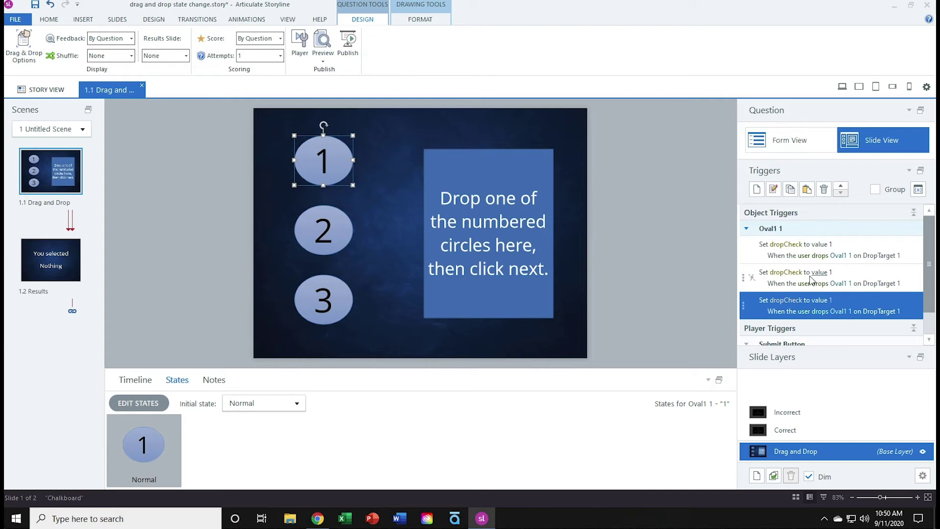
left_click(831, 273)
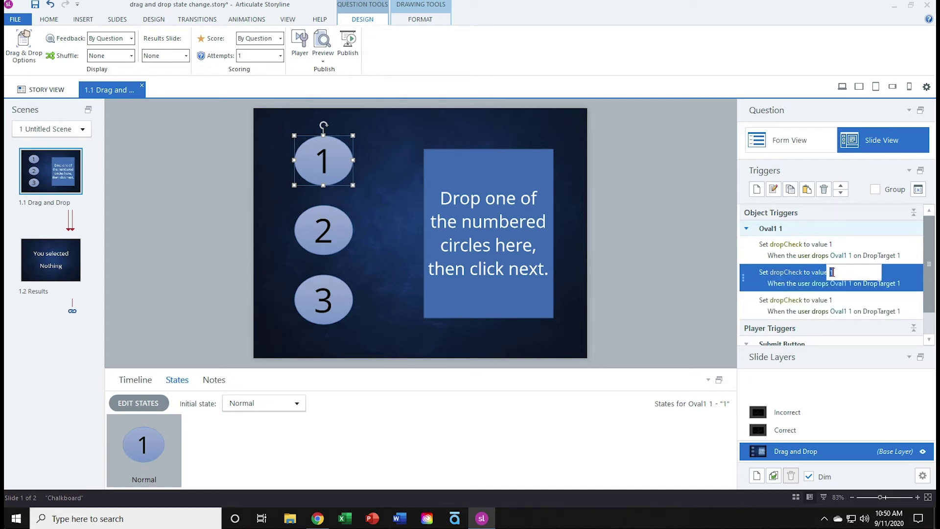
type("2")
key("Return")
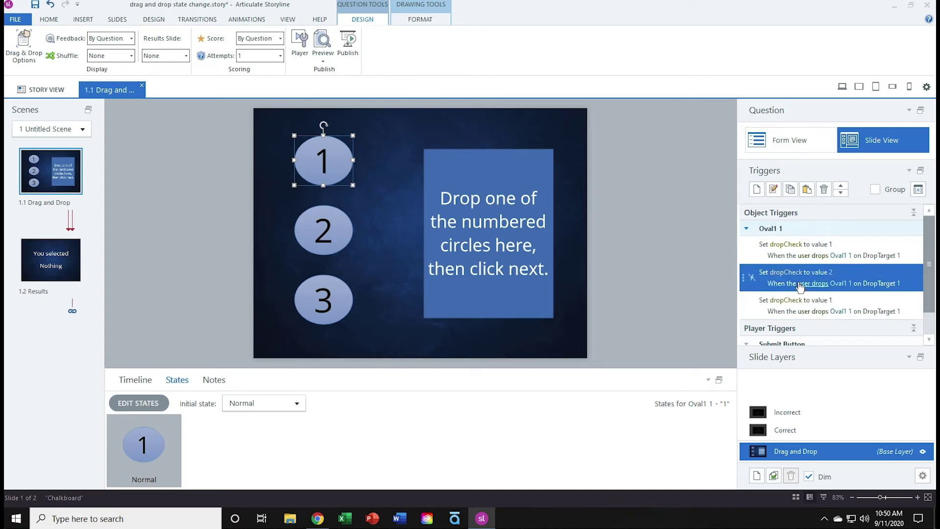
left_click(839, 283)
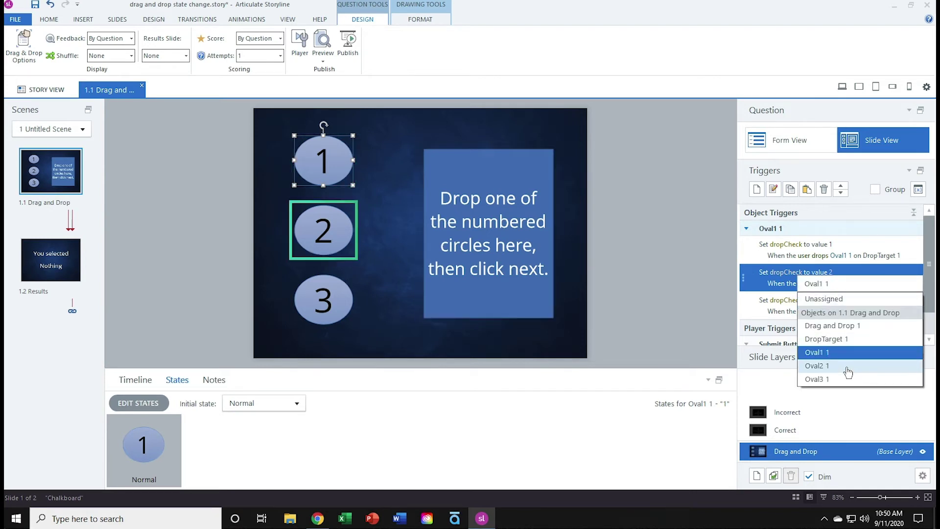
left_click(848, 369)
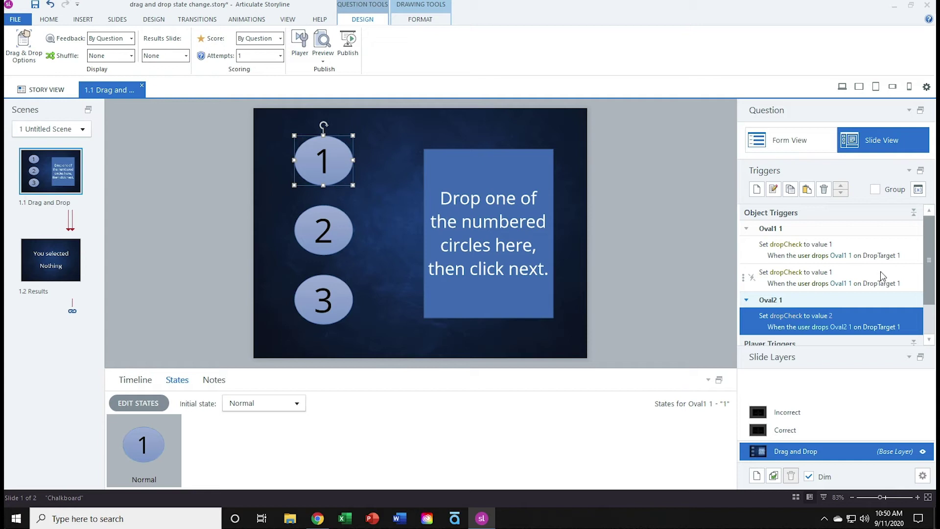
- Make the other copy set dropCheck to 3 for Oval3 1, then go to slide 1.2 Results
left_click(831, 273)
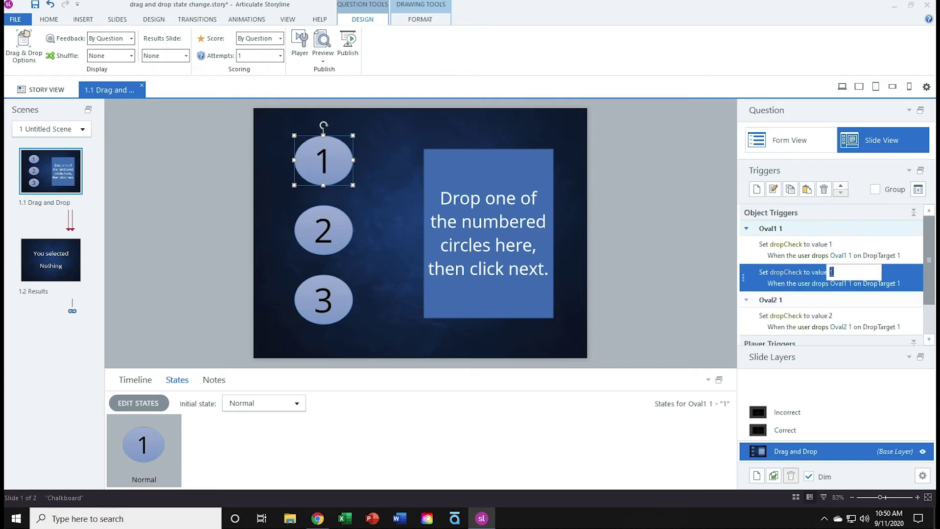
type("3")
left_click(898, 273)
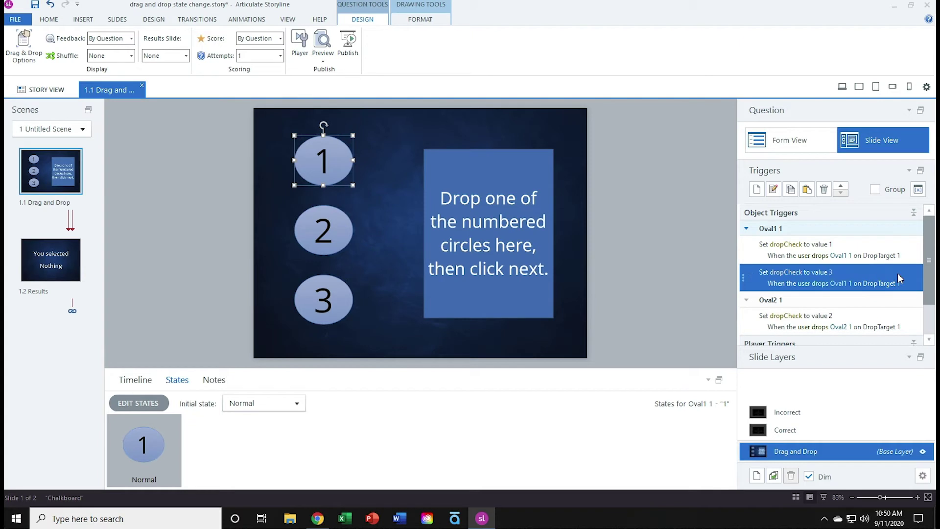
left_click(828, 285)
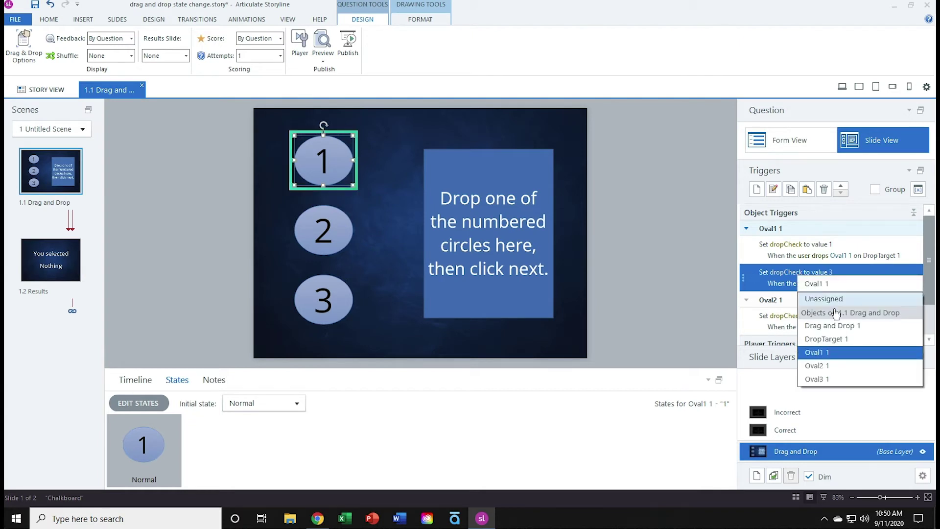
left_click(838, 379)
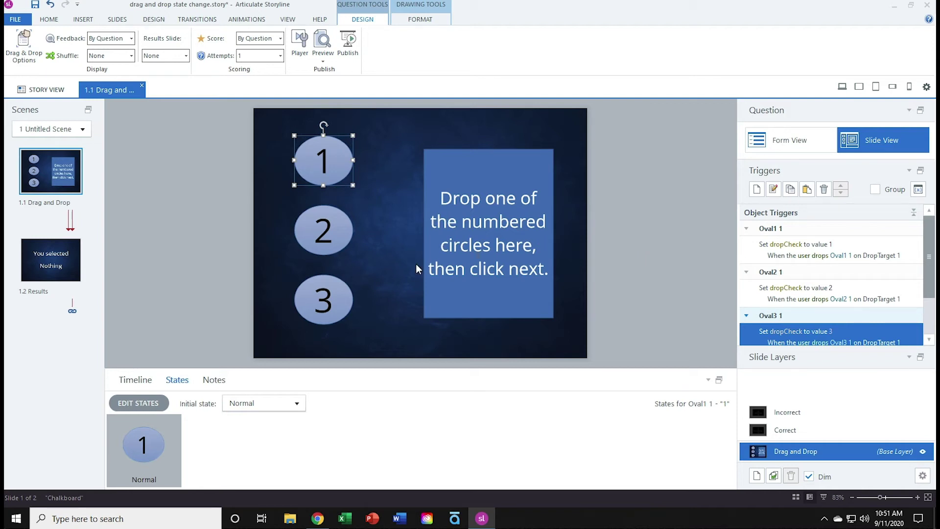
left_click(47, 270)
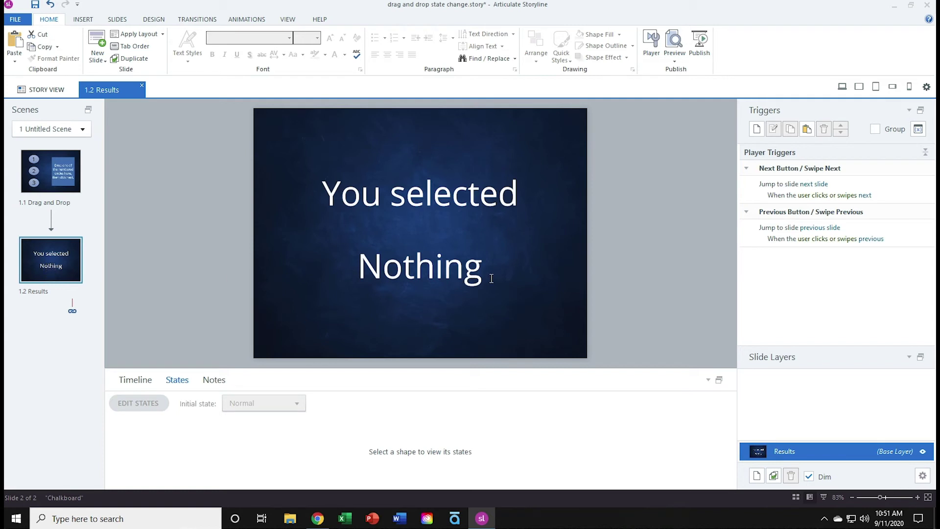
left_click(404, 290)
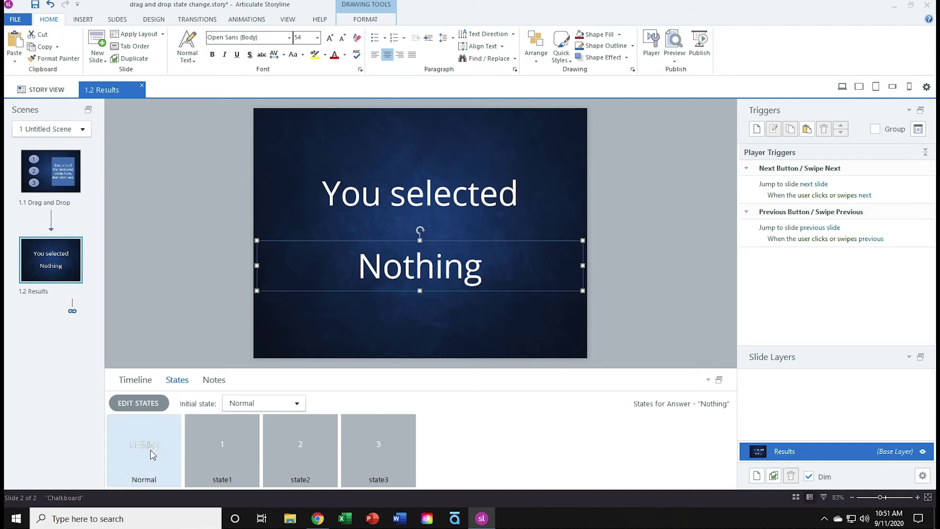
left_click(226, 448)
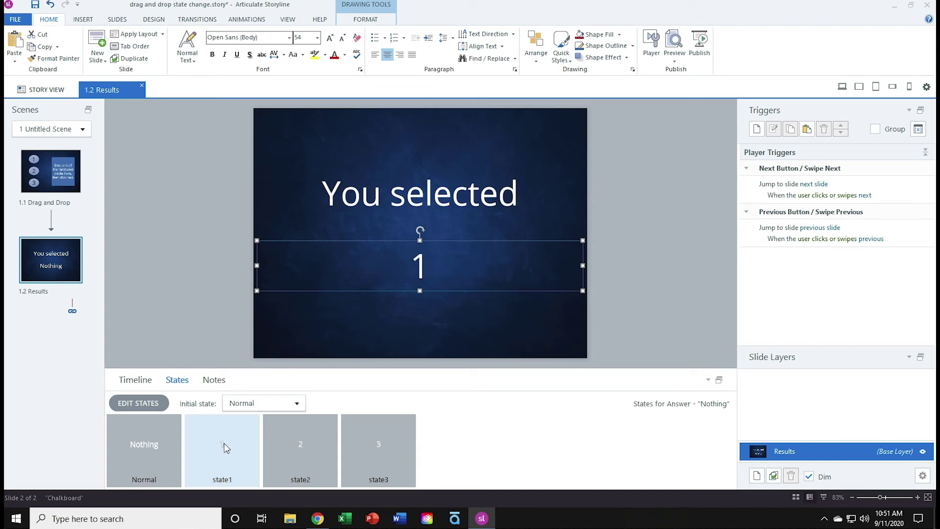
left_click(308, 423)
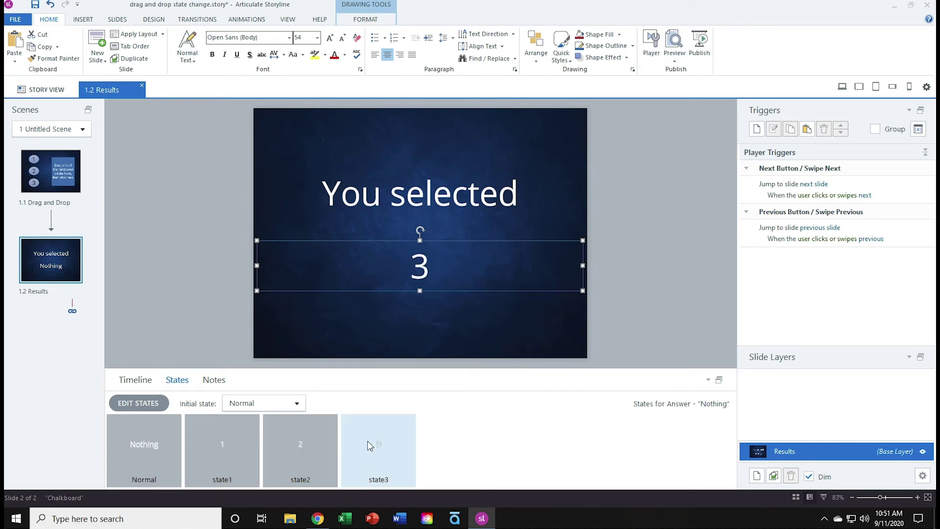
- Create a Results slide trigger that changes the 'Nothing' answer text to state1
left_click(195, 315)
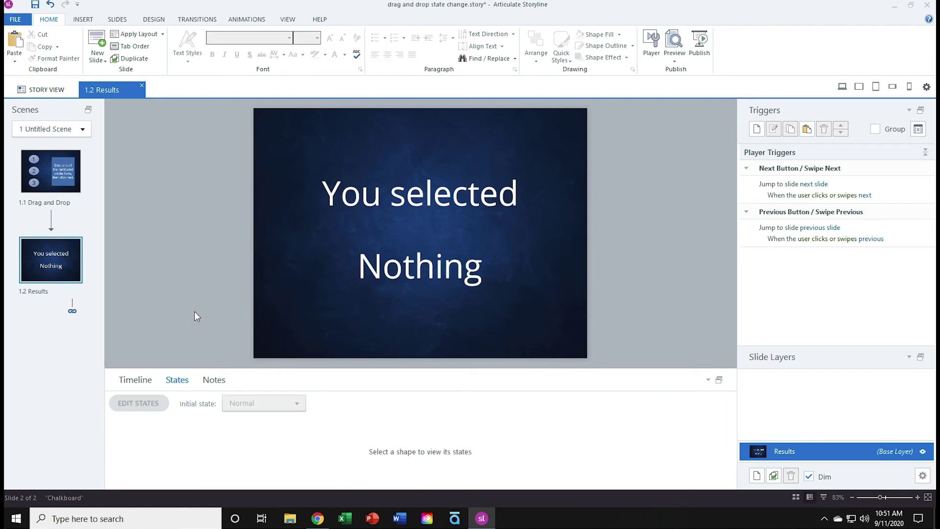
left_click(757, 130)
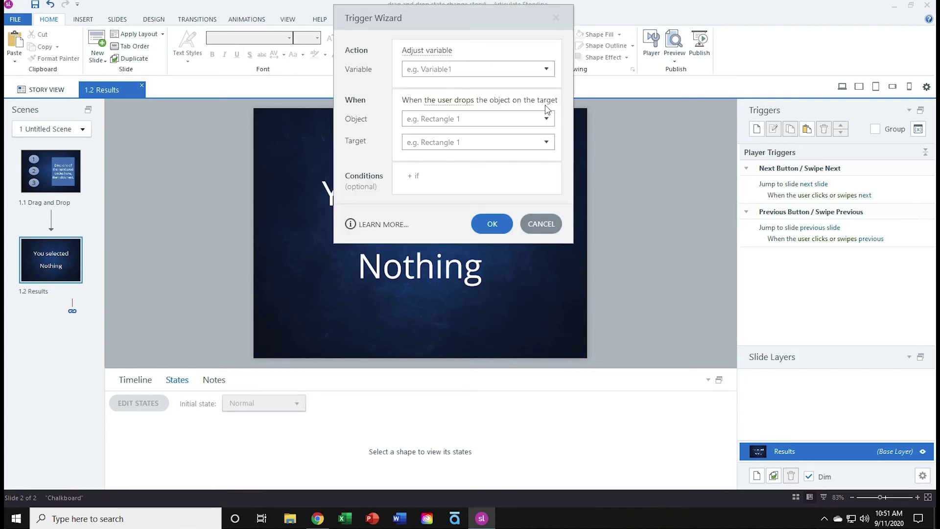
left_click(435, 52)
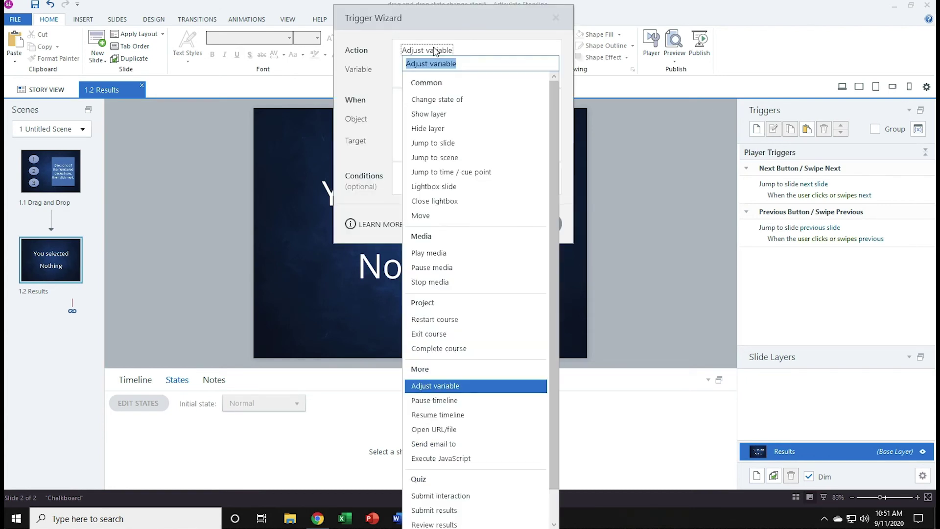
left_click(463, 100)
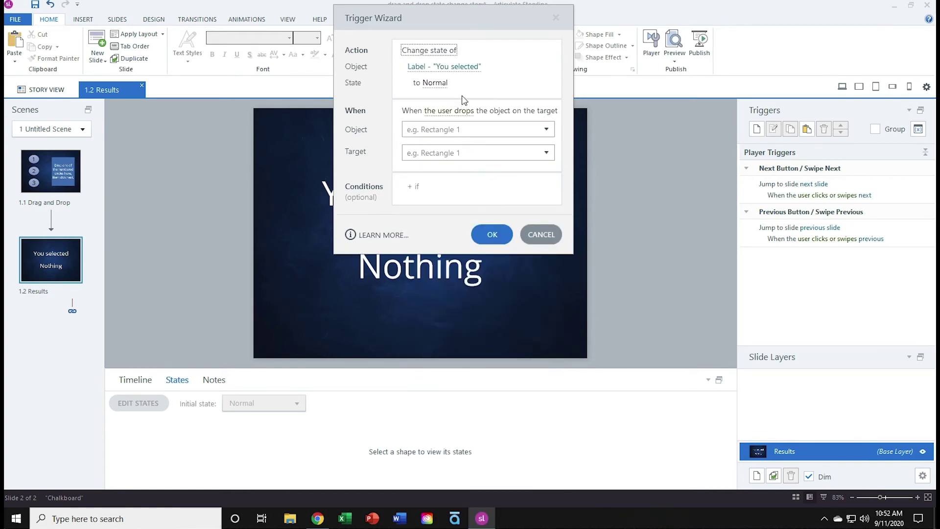
left_click(446, 68)
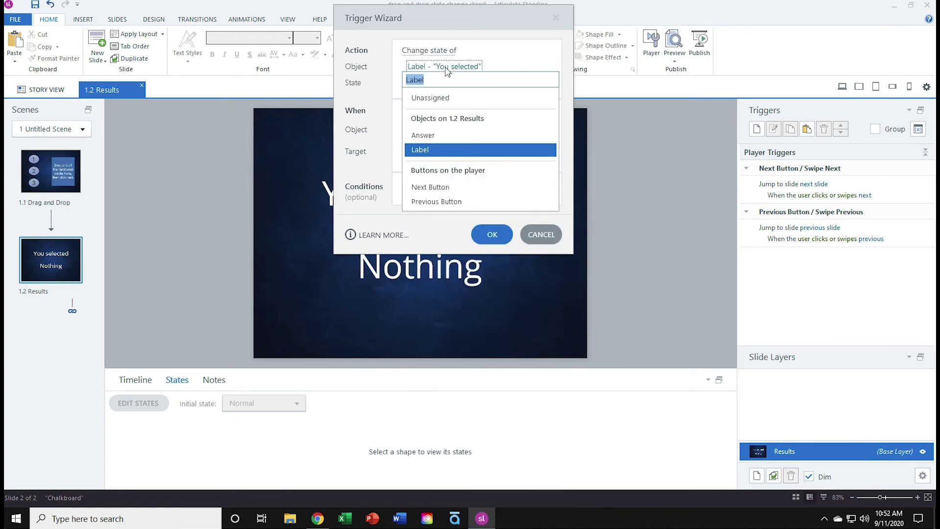
left_click(437, 135)
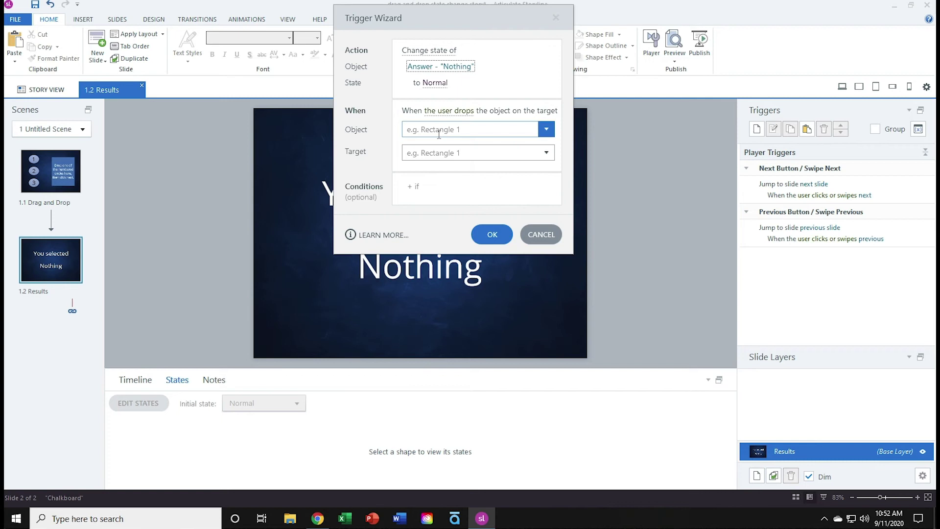
left_click(436, 84)
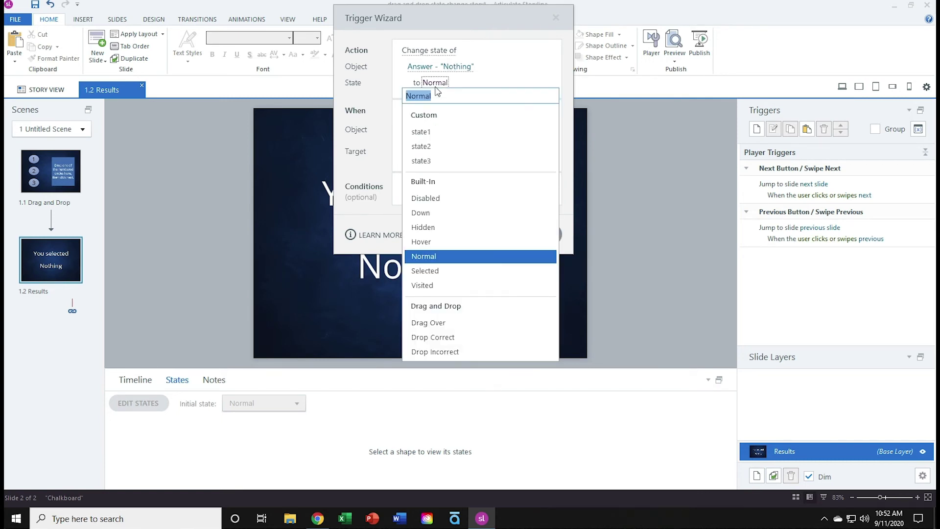
left_click(443, 132)
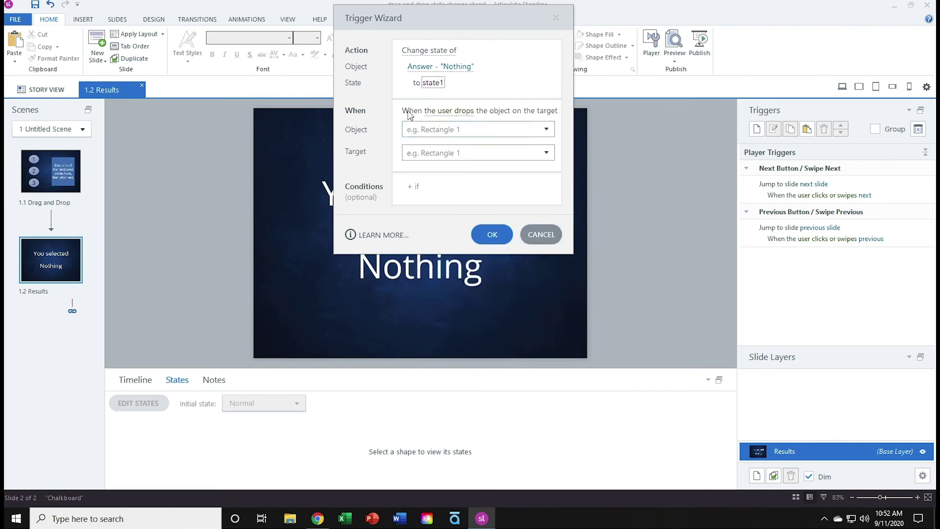
- Fire it when the timeline starts, only if dropCheck equals 1, and save the trigger
left_click(445, 112)
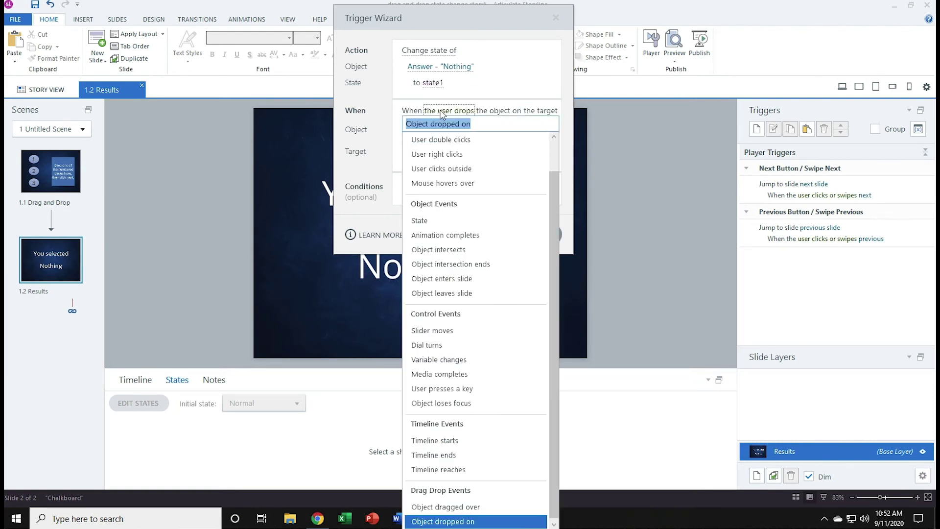
left_click(469, 443)
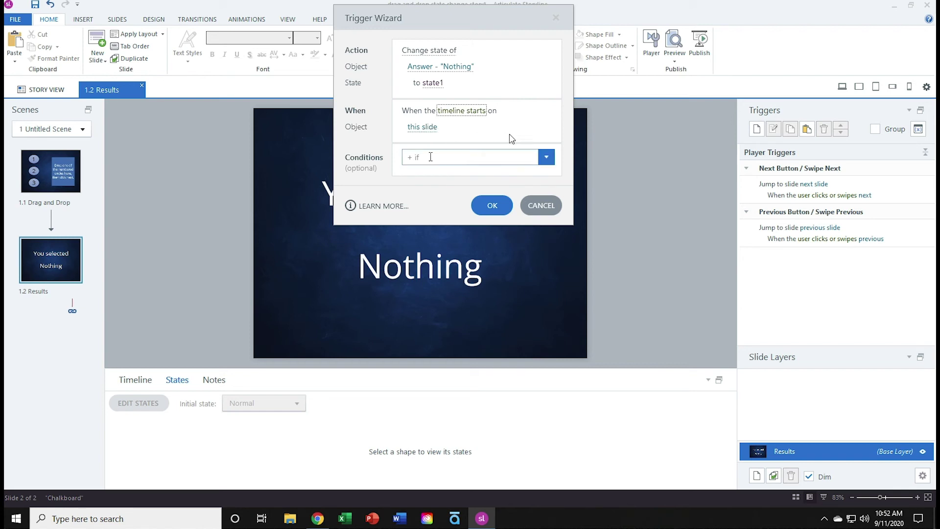
left_click(547, 160)
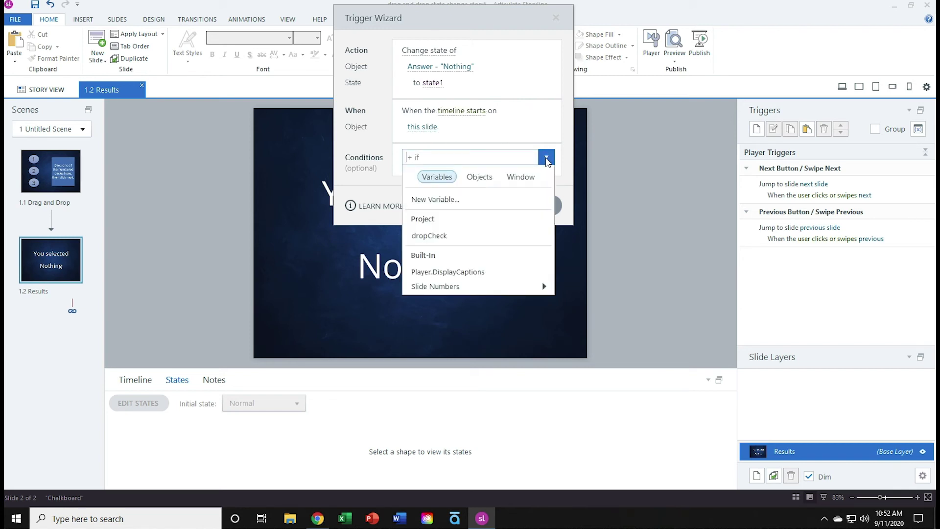
left_click(453, 235)
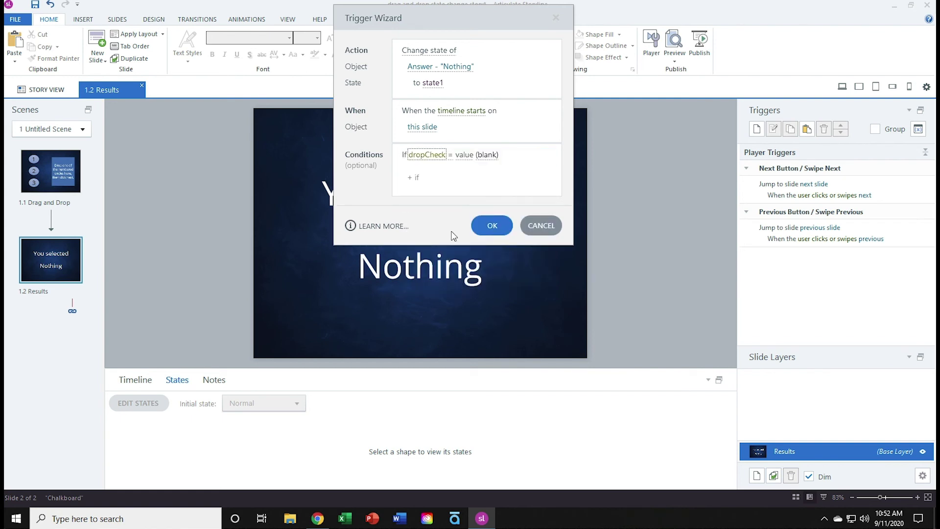
left_click(487, 155)
type("1")
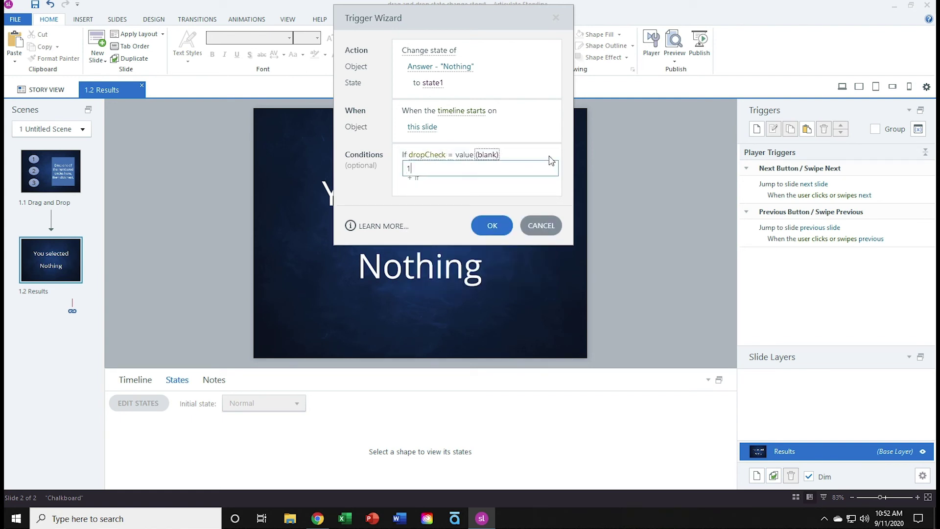
key("Return")
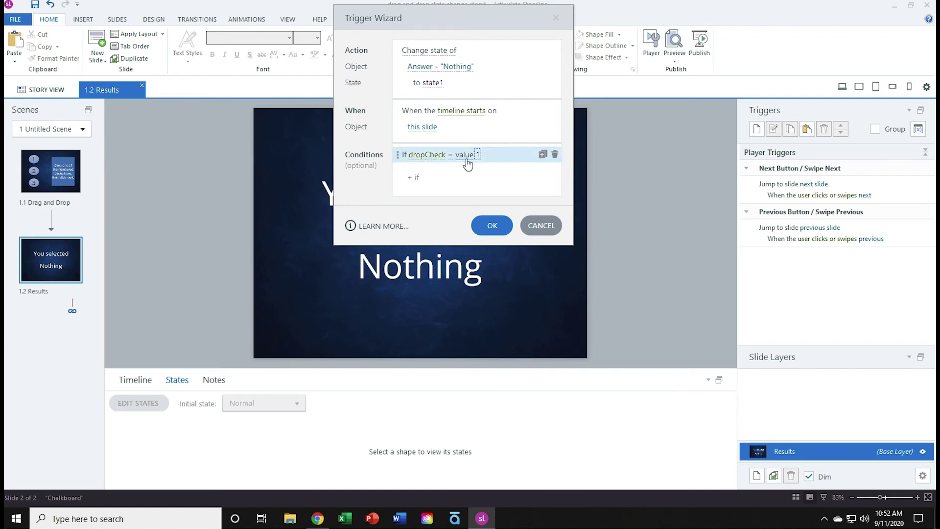
left_click(495, 179)
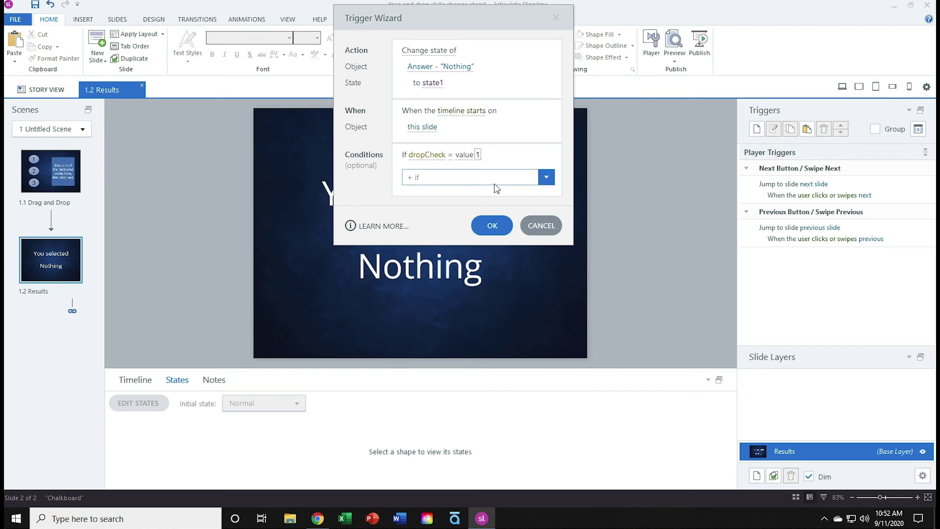
left_click(492, 226)
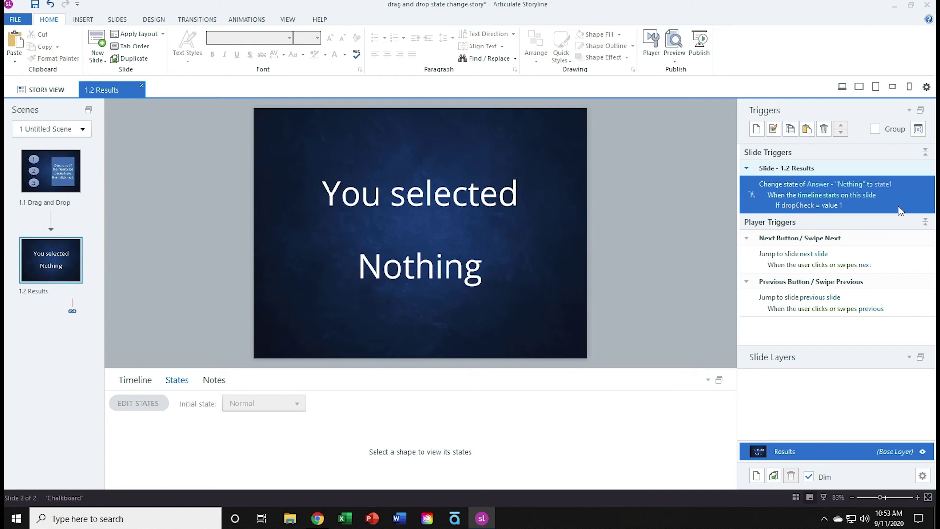
- Paste two copies of the trigger and make the first switch to state2 when dropCheck is 2
left_click(791, 130)
left_click(807, 130)
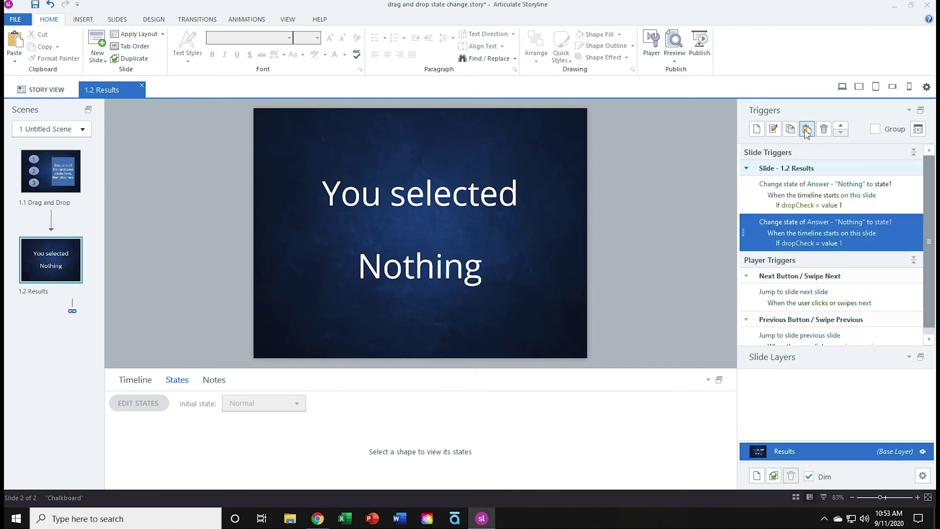
left_click(806, 131)
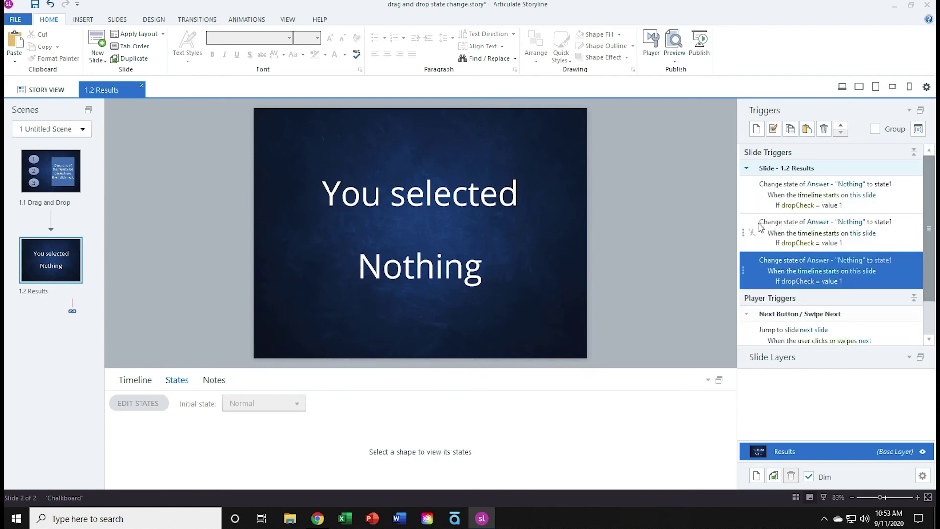
left_click(913, 238)
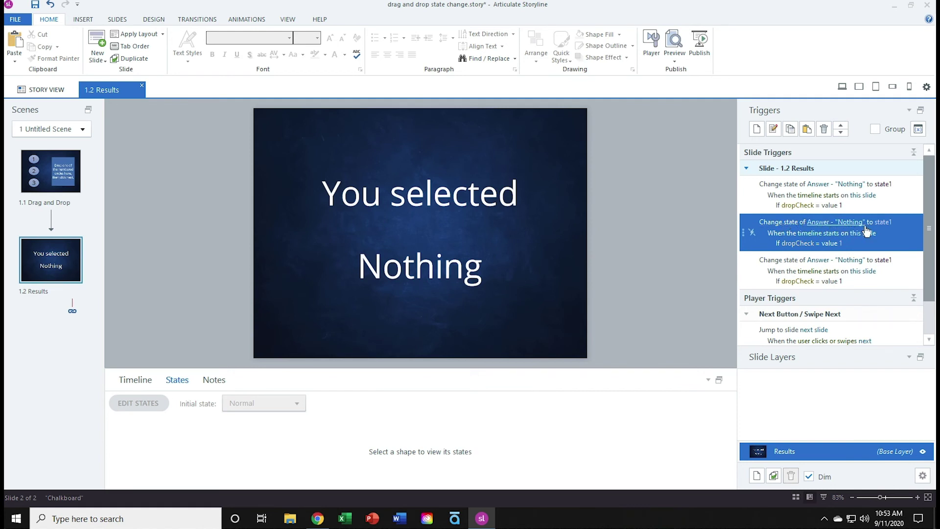
left_click(881, 223)
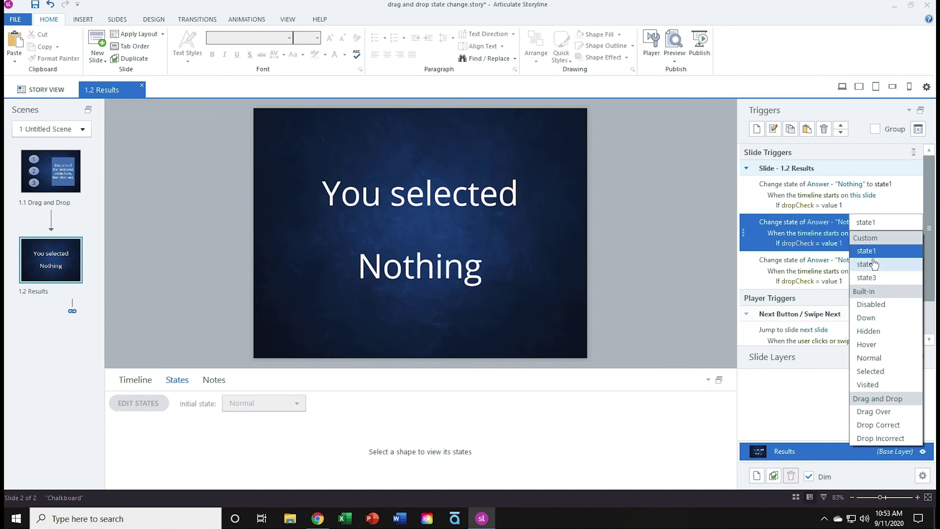
left_click(874, 265)
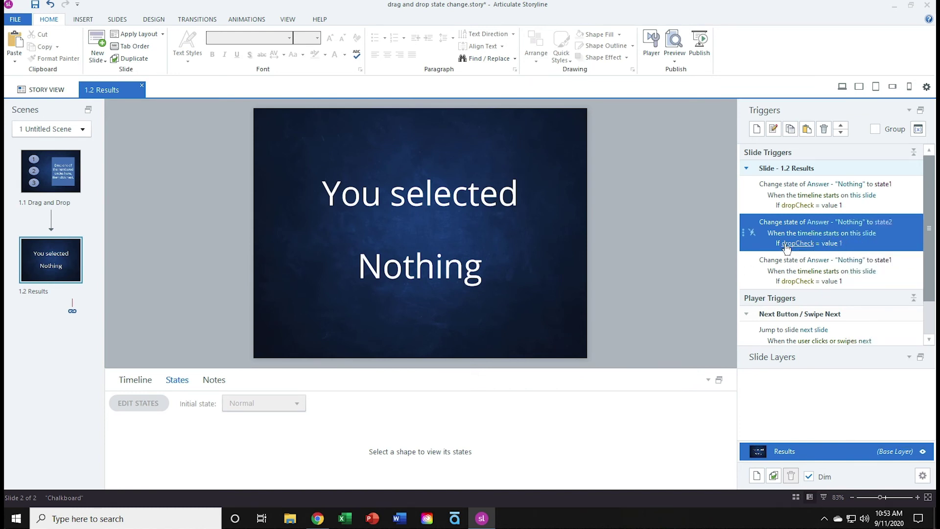
left_click(842, 244)
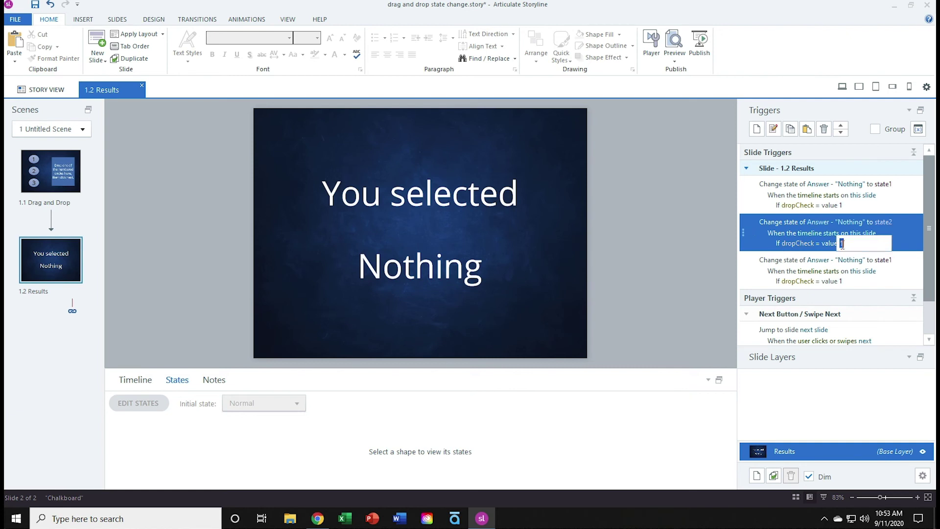
left_click(911, 244)
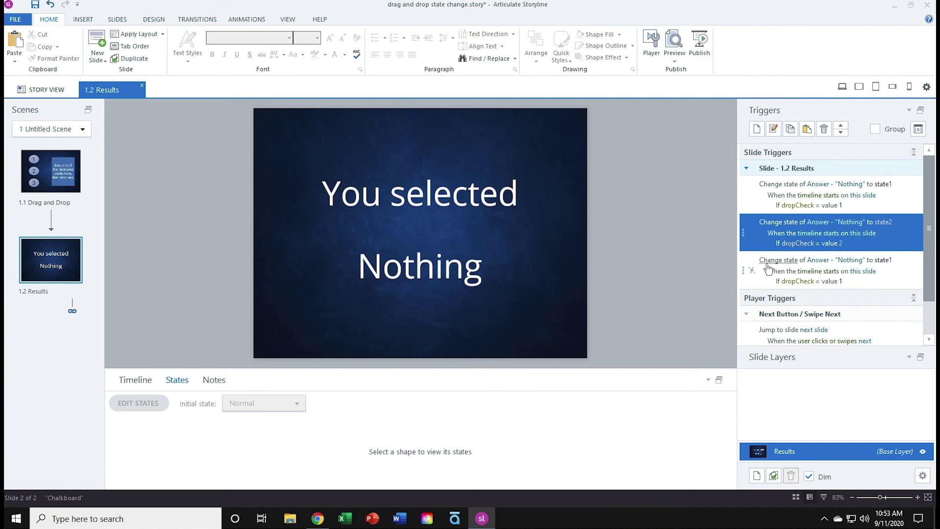
- Make the third trigger switch the answer to state3 when dropCheck equals 3
left_click(881, 265)
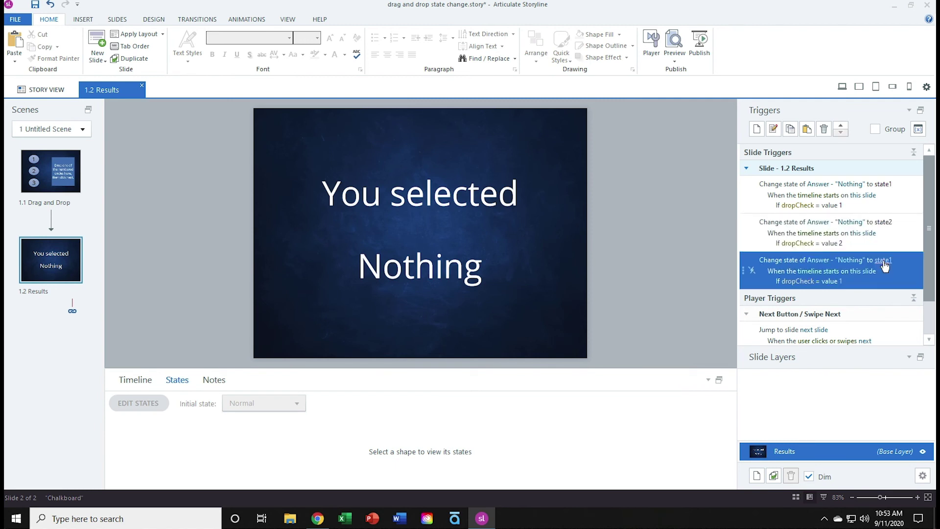
left_click(884, 315)
left_click(842, 281)
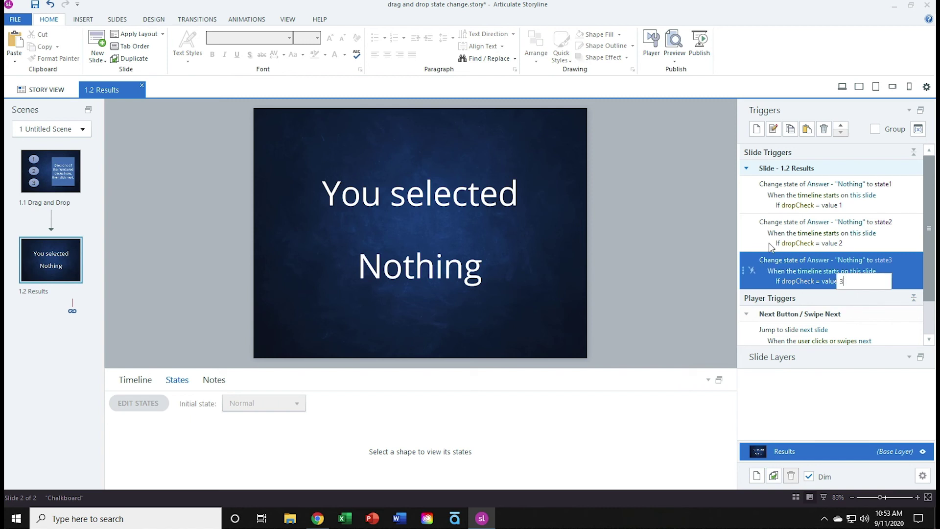
key("Return")
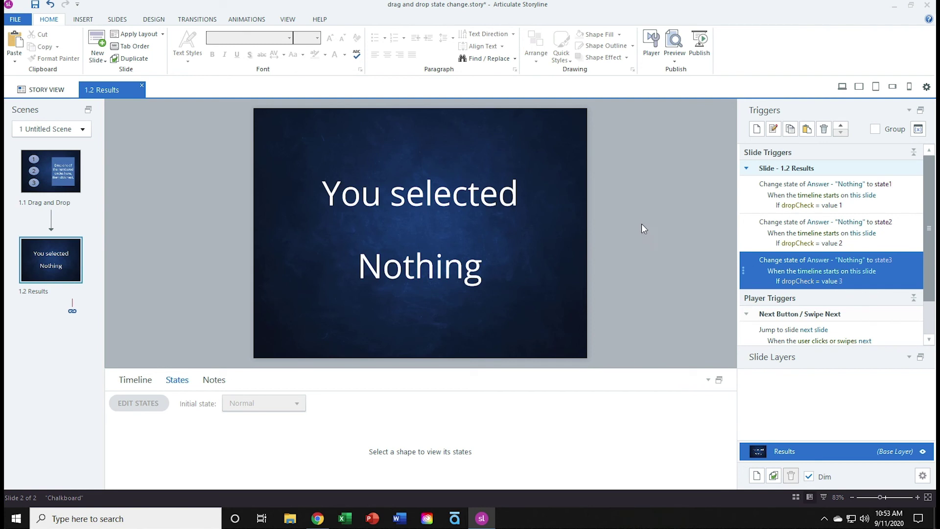
- Preview the entire project and confirm dropping circle 2 makes Results show 2
left_click(674, 59)
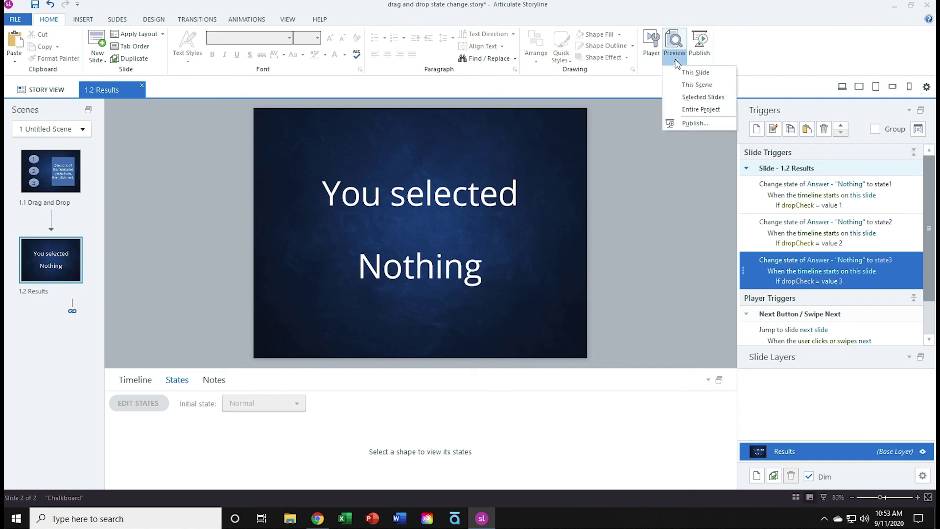
left_click(696, 110)
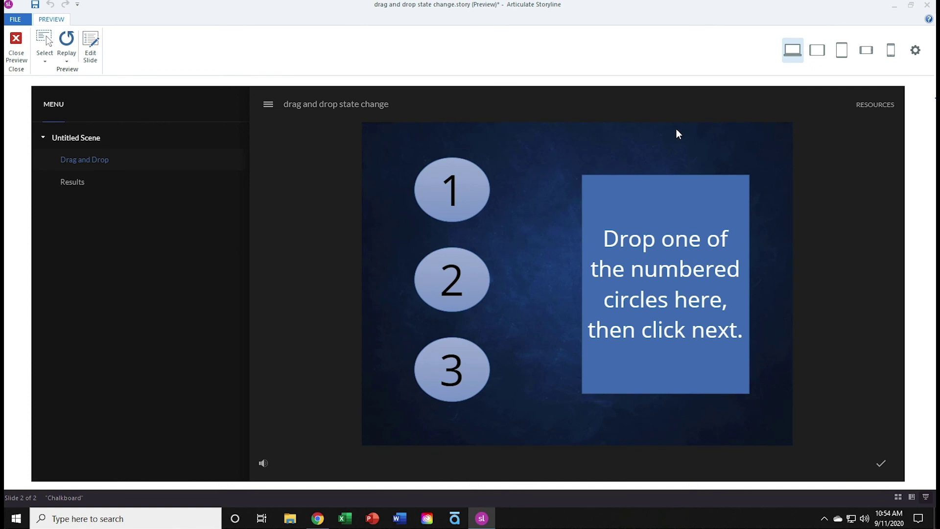
left_click(72, 183)
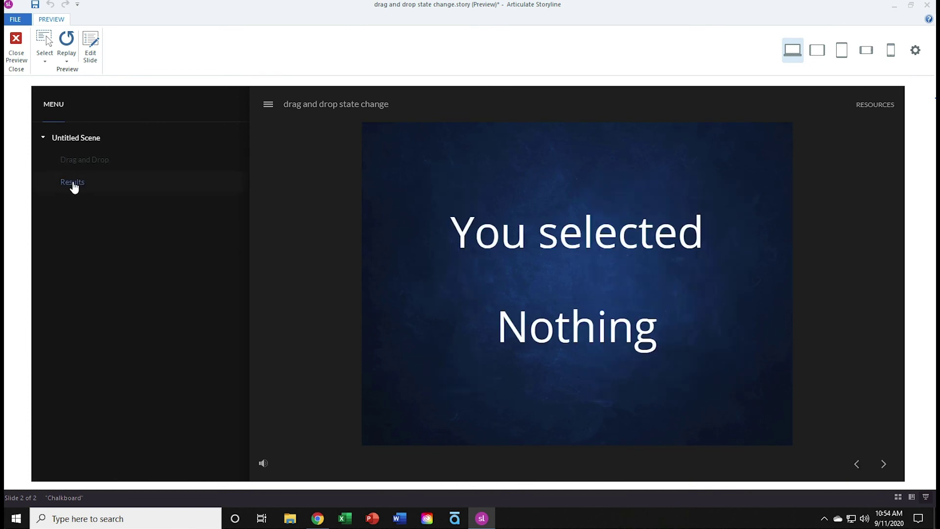
left_click(76, 162)
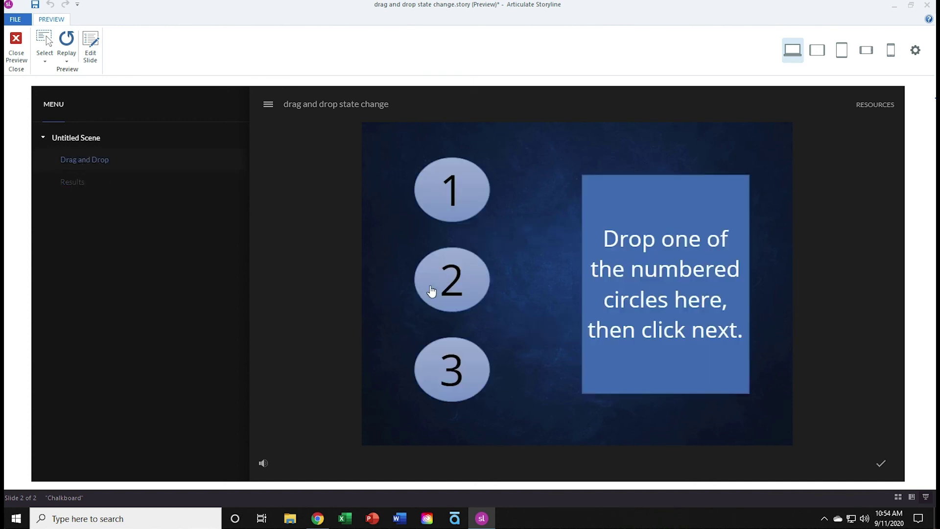
left_click_drag(443, 285, 663, 285)
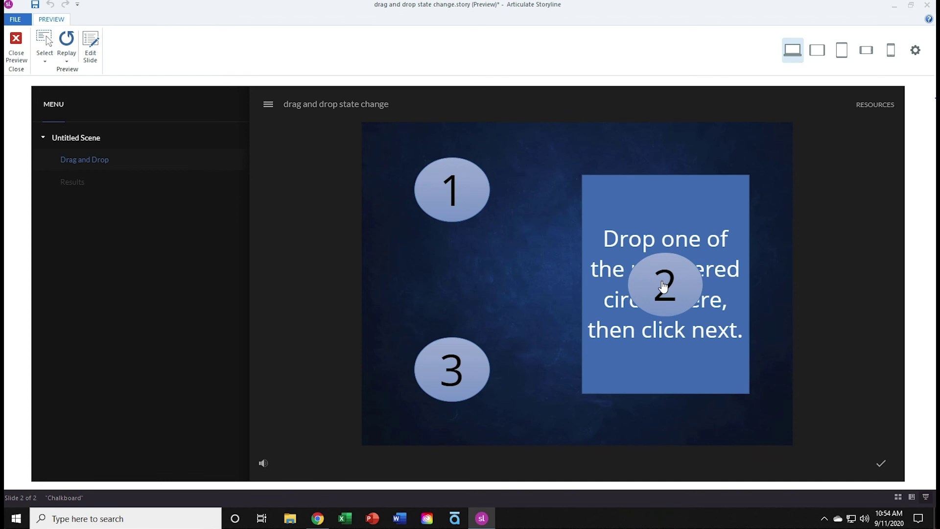
left_click(106, 184)
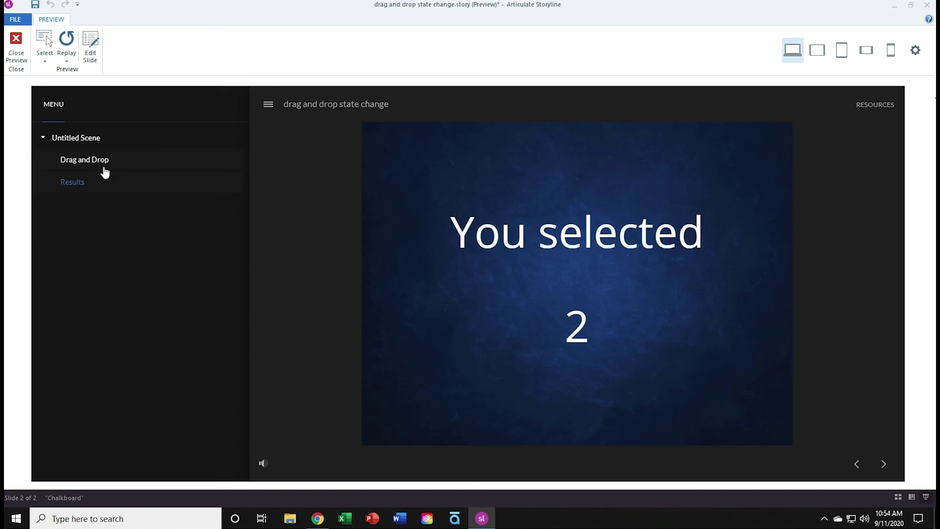
- Drop circles 1 and then 3, confirming Results shows 1 and then 3
left_click(102, 166)
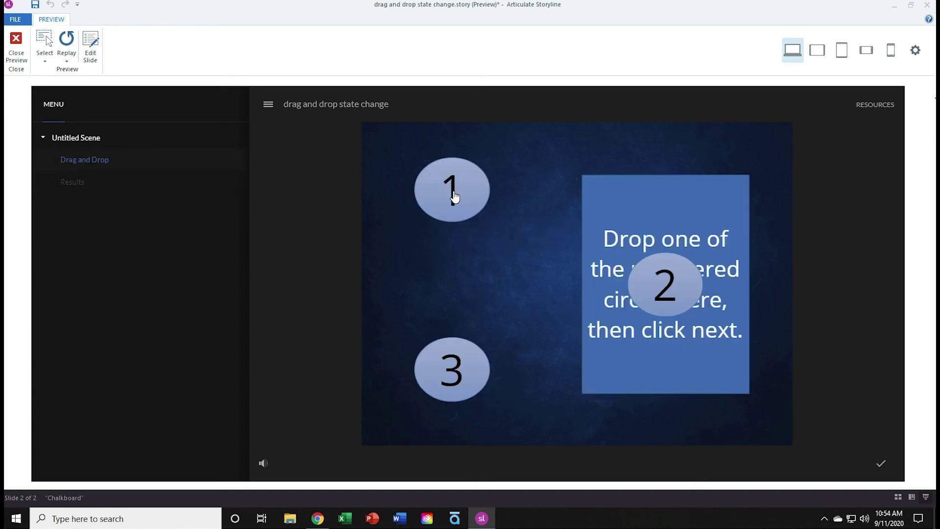
left_click_drag(453, 193, 650, 331)
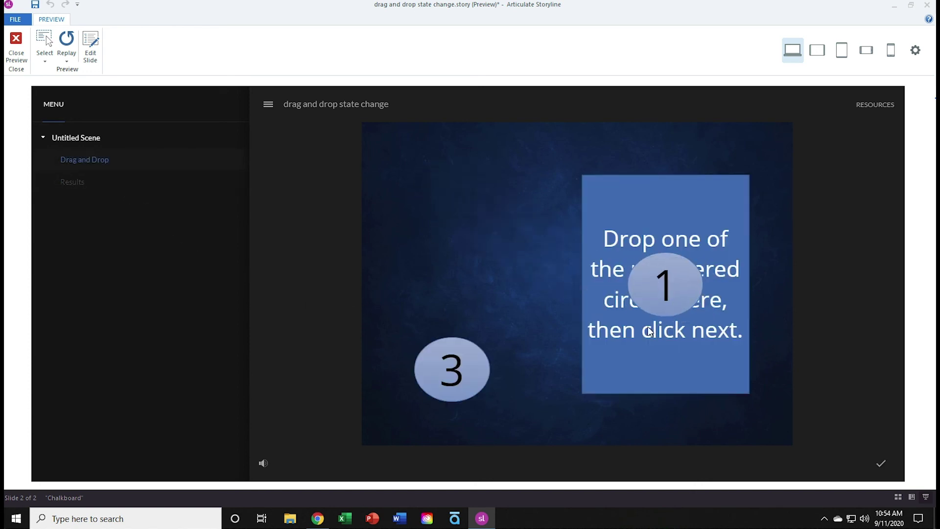
left_click(75, 182)
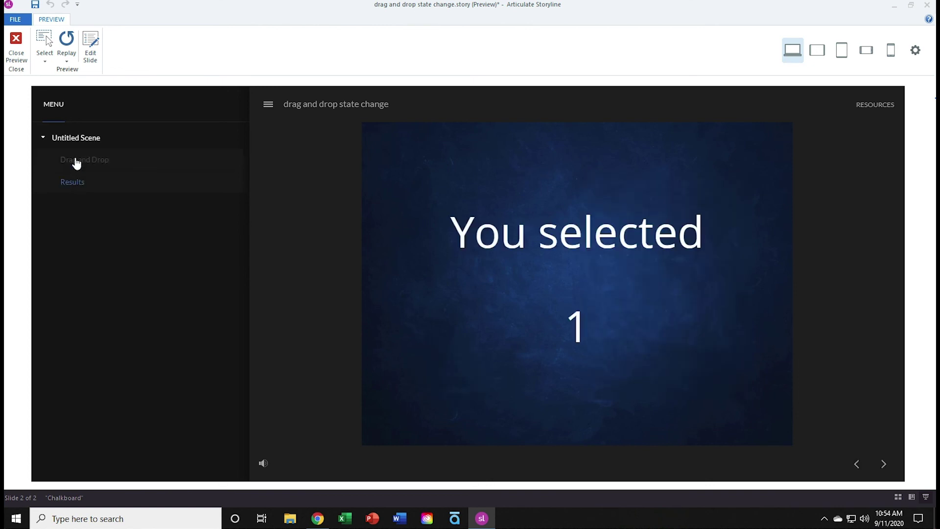
left_click(76, 161)
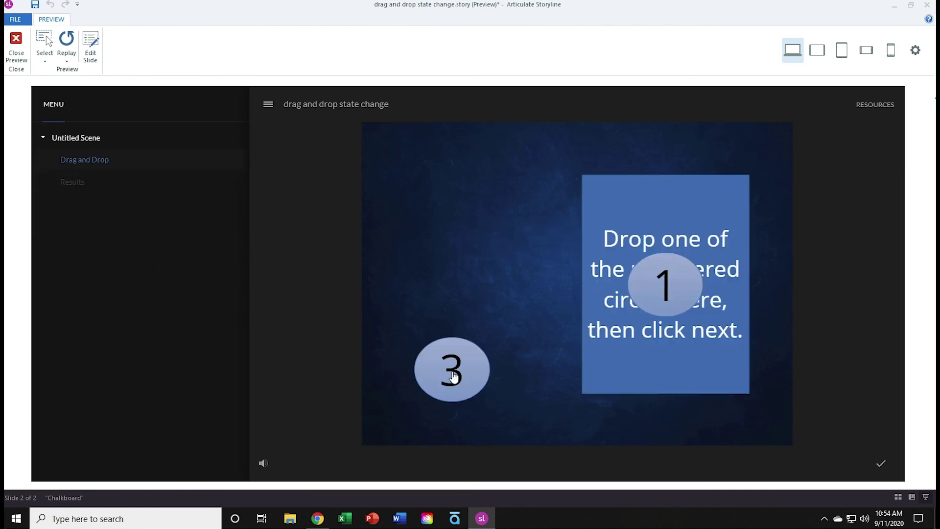
left_click_drag(443, 379, 626, 330)
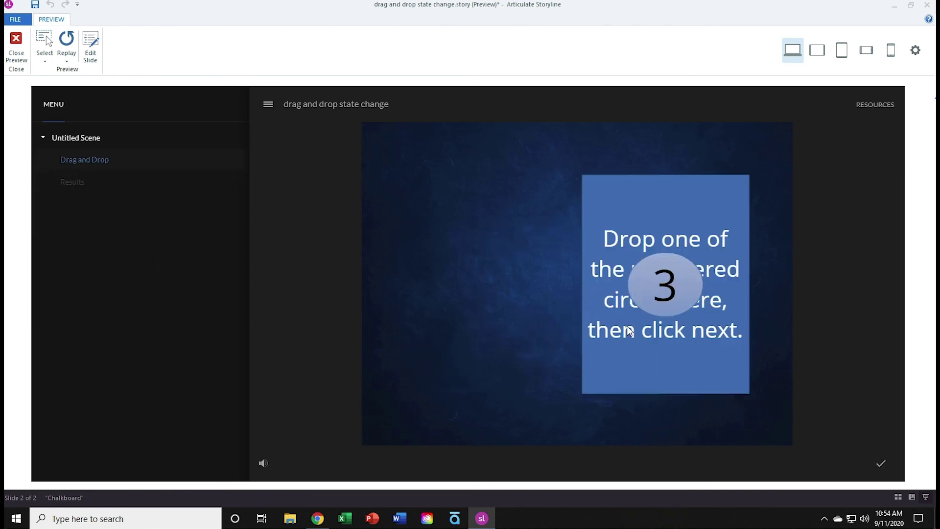
left_click(89, 186)
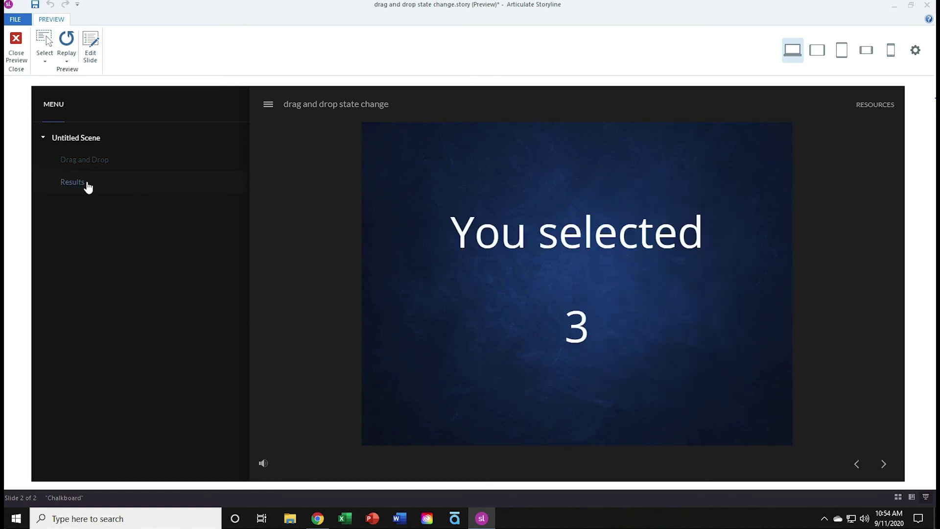